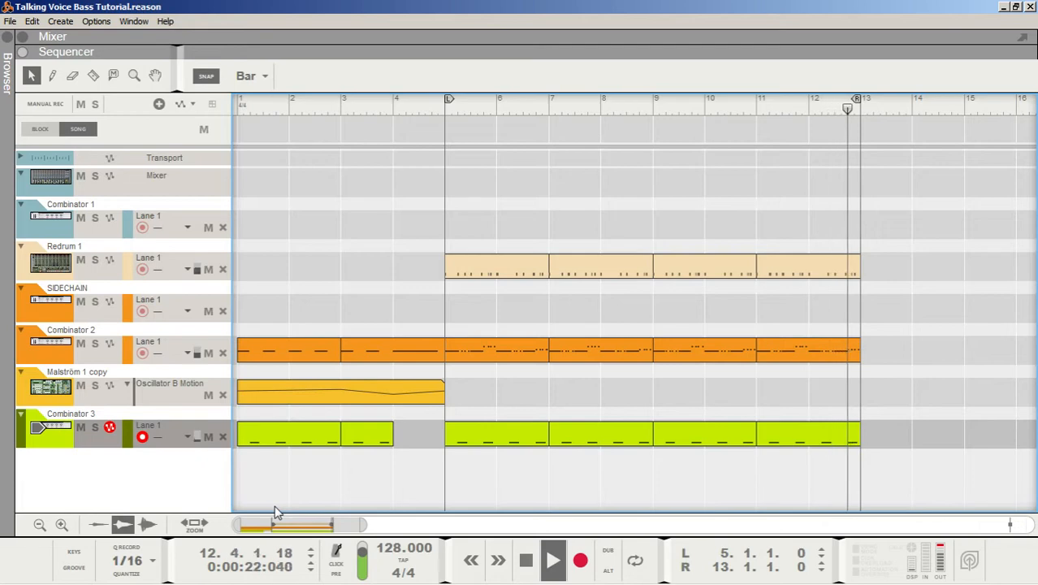
- Stop playback of the tutorial song and switch to the Document 1 rack window
key(space)
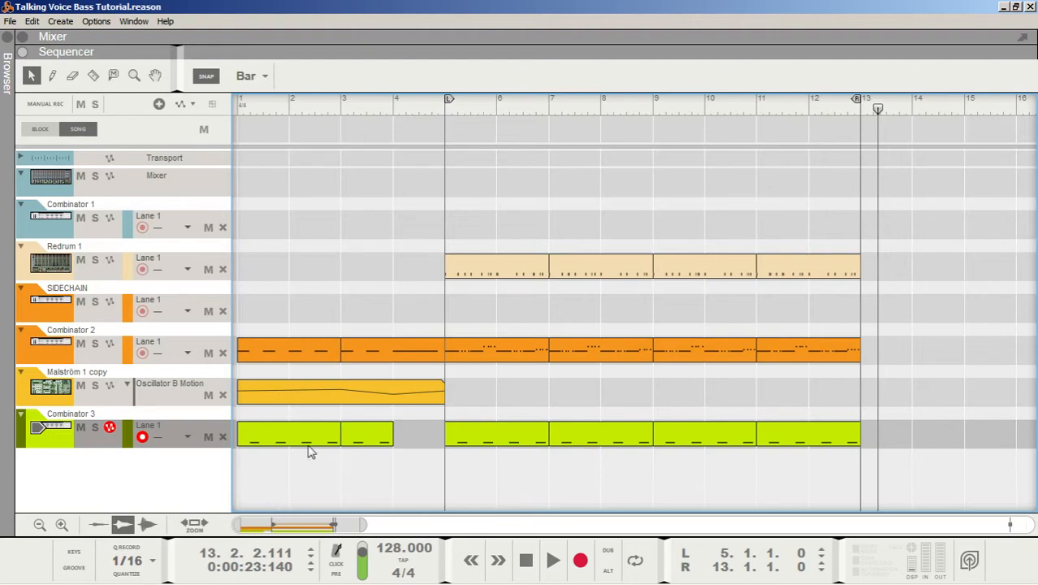
mouse_move(234, 583)
click(148, 568)
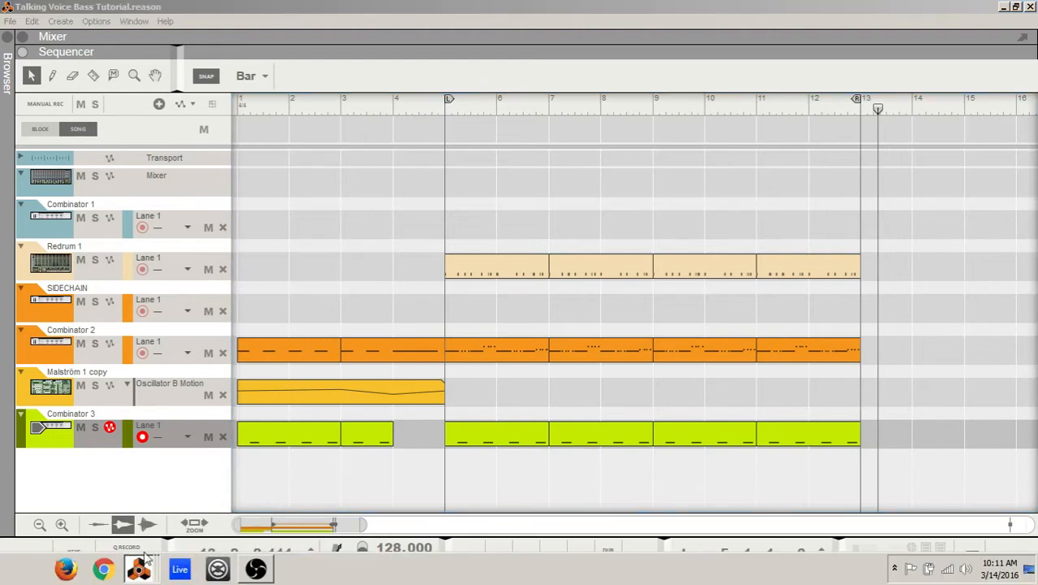
click(122, 478)
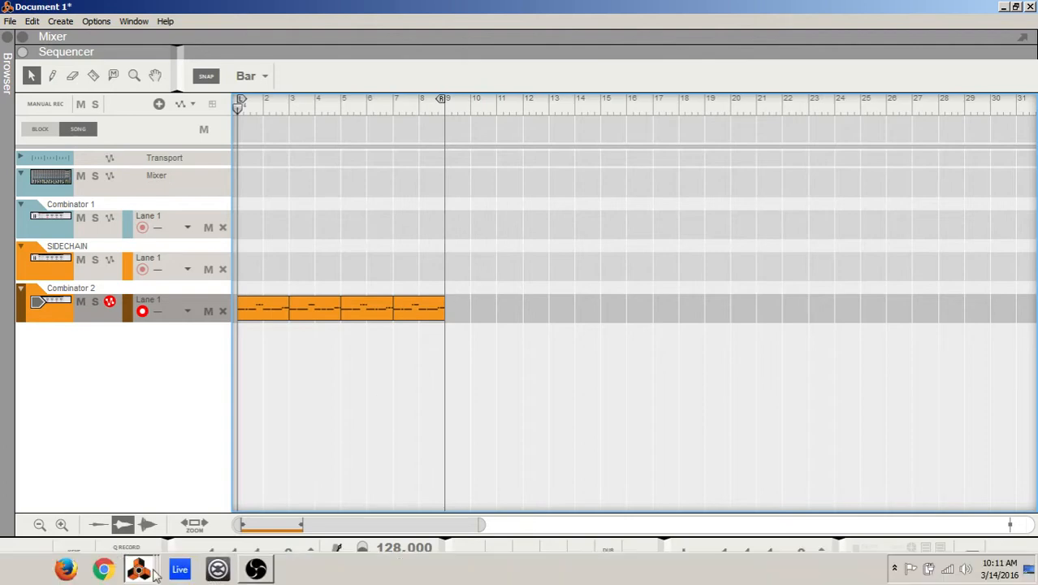
click(138, 569)
click(148, 498)
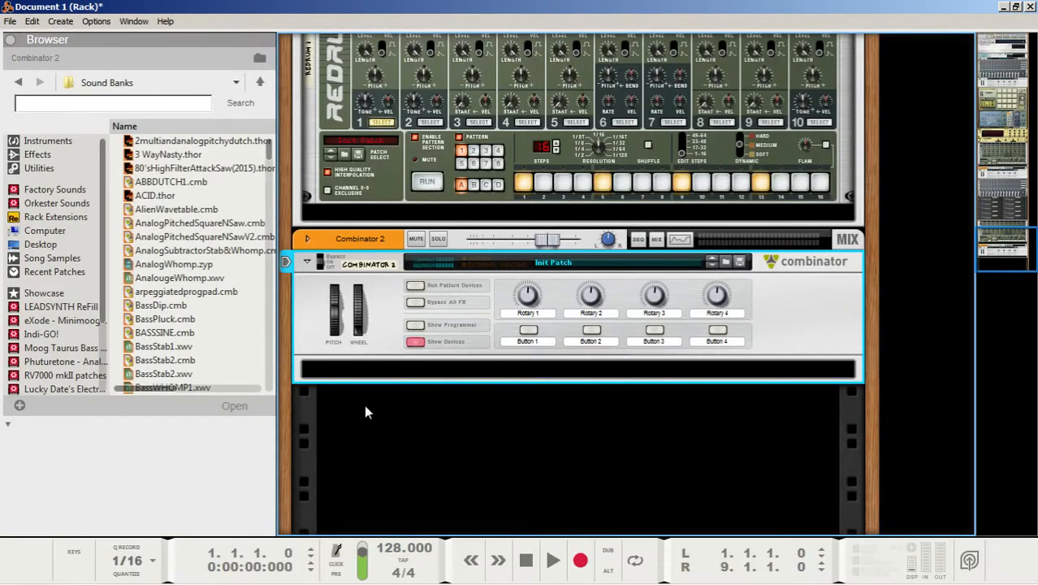
right_click(361, 433)
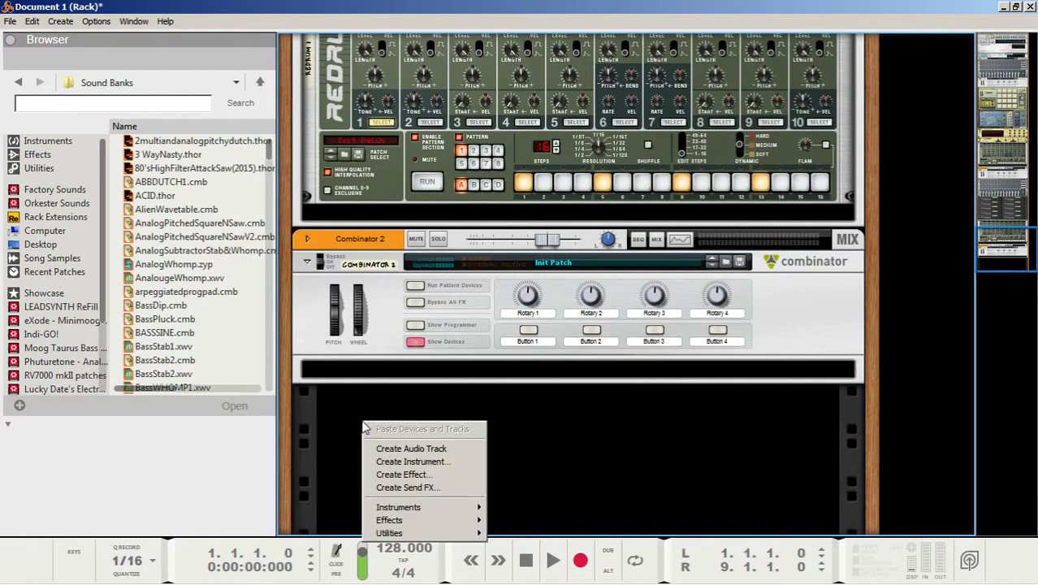
mouse_move(390, 533)
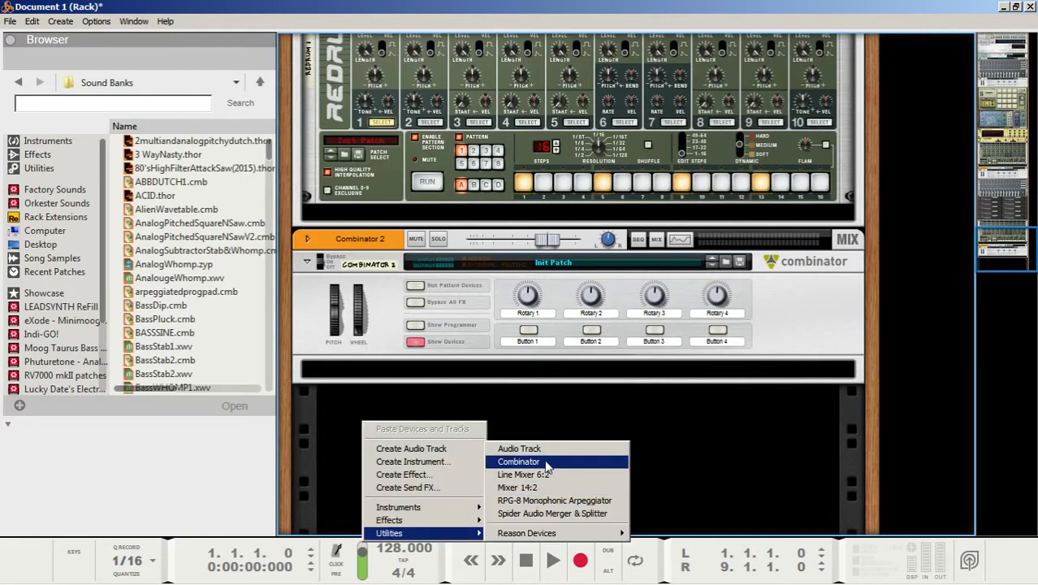
click(553, 414)
- Add a Line Mixer 6:2 inside the device area of Combinator 2
click(403, 376)
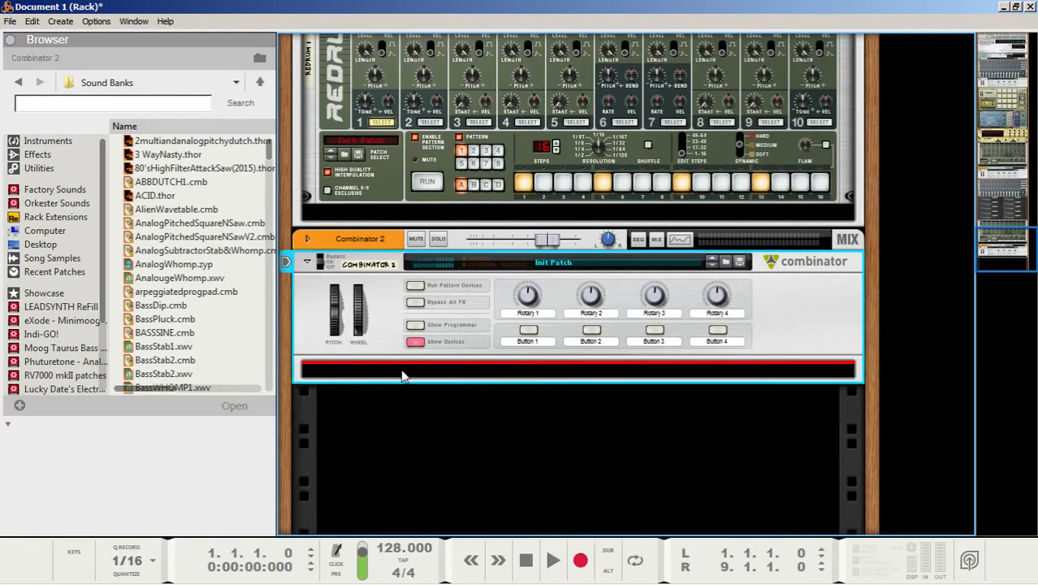
right_click(403, 376)
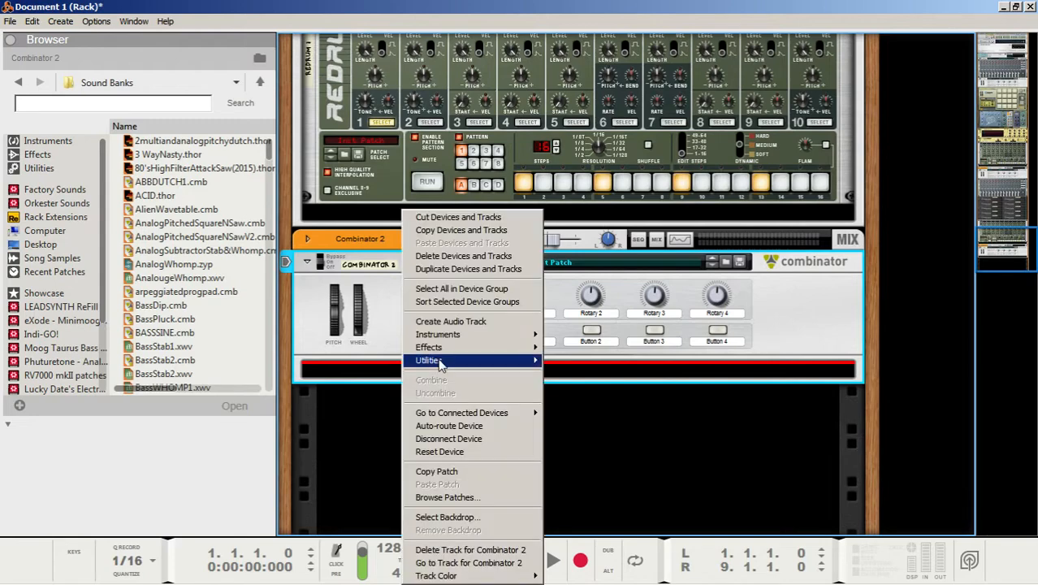
mouse_move(485, 367)
click(599, 386)
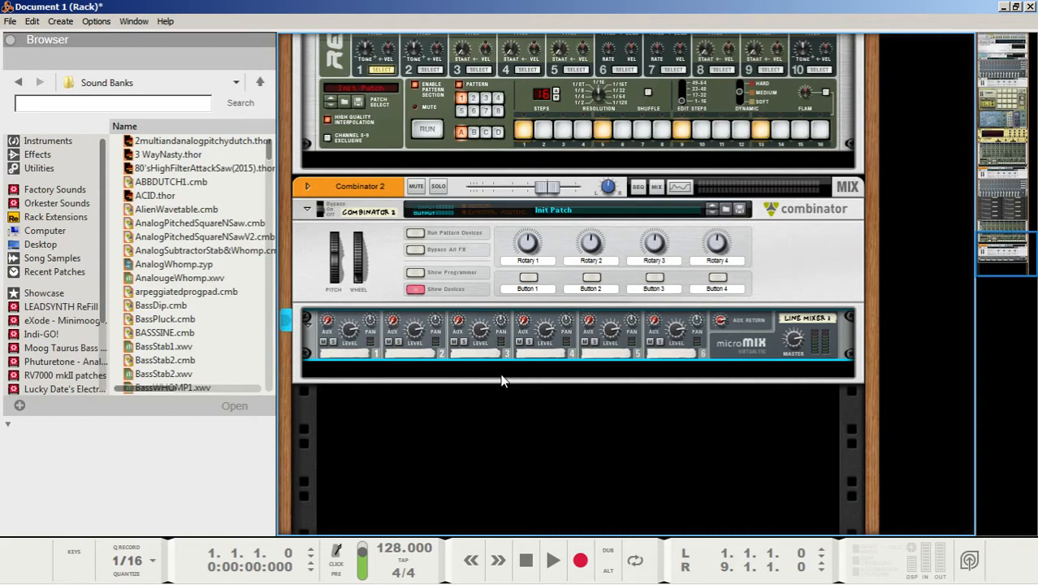
- Add a Malström Graintable Synthesizer below the line mixer inside the Combinator and reset the device
right_click(502, 380)
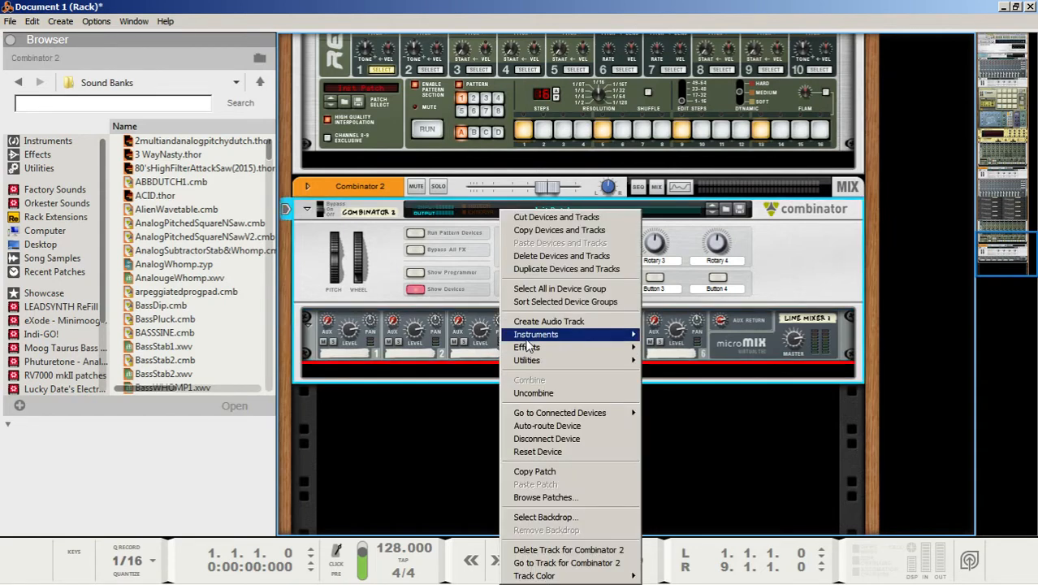
mouse_move(526, 338)
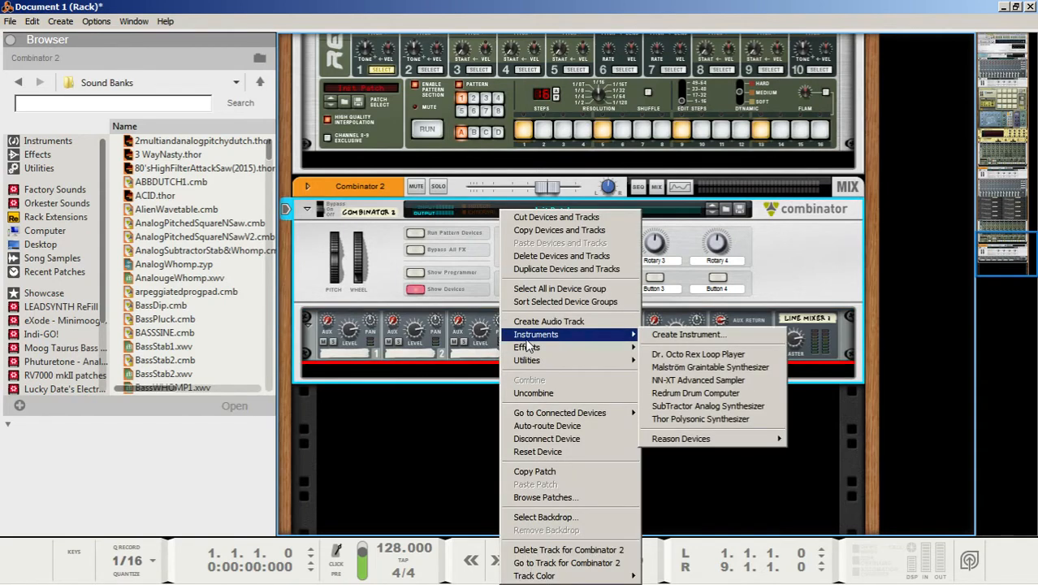
click(695, 367)
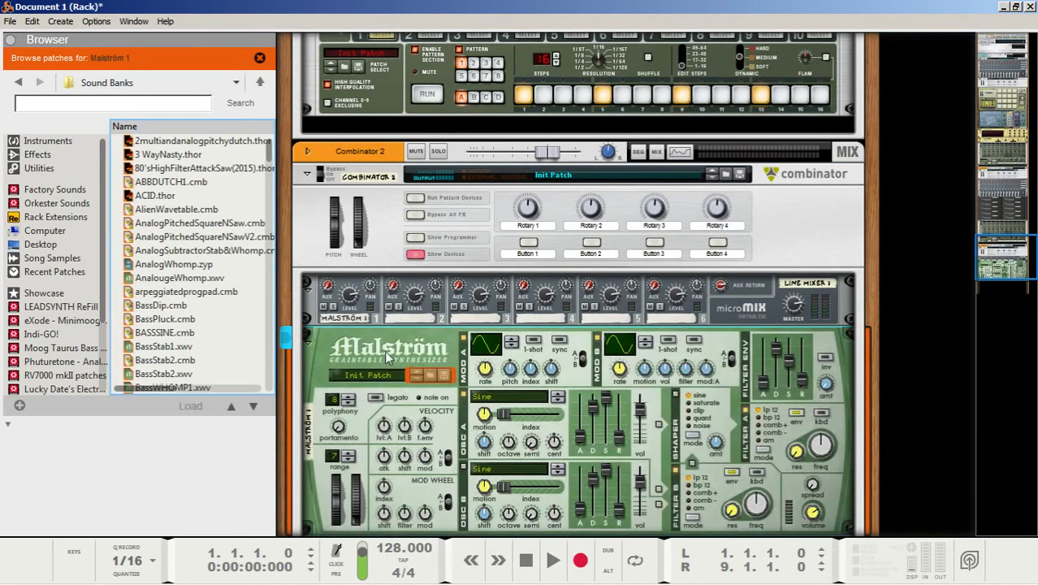
click(388, 357)
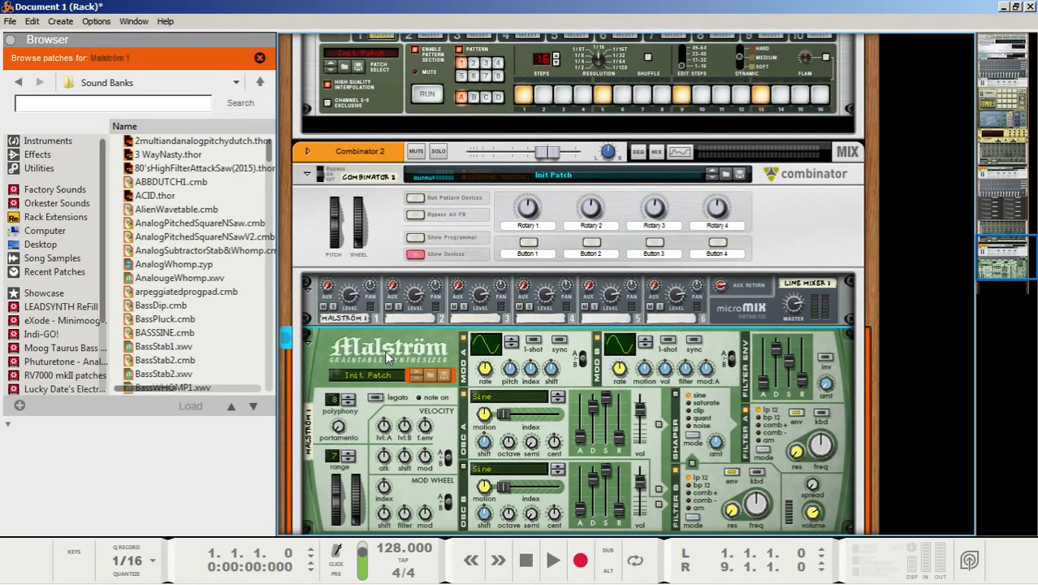
right_click(387, 357)
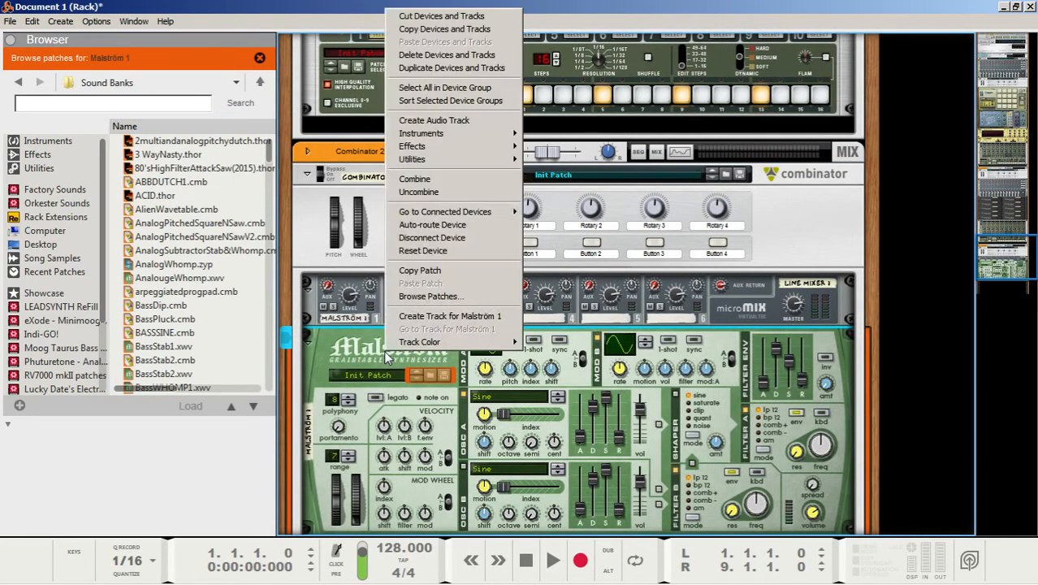
click(419, 253)
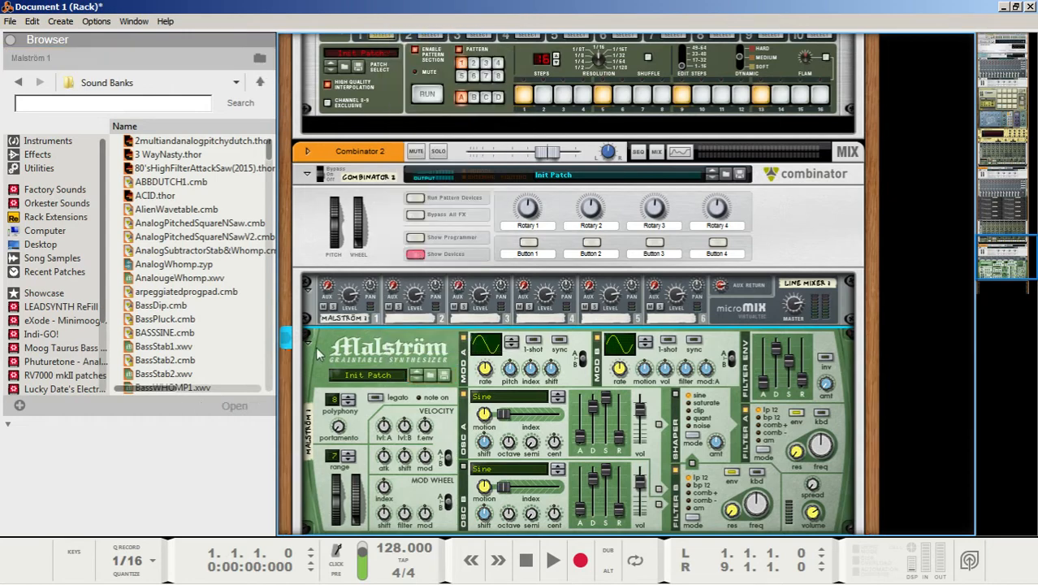
- Set the Malström's oscillator A graintable to Square*4
scroll(325, 357, down, 1)
scroll(431, 365, down, 1)
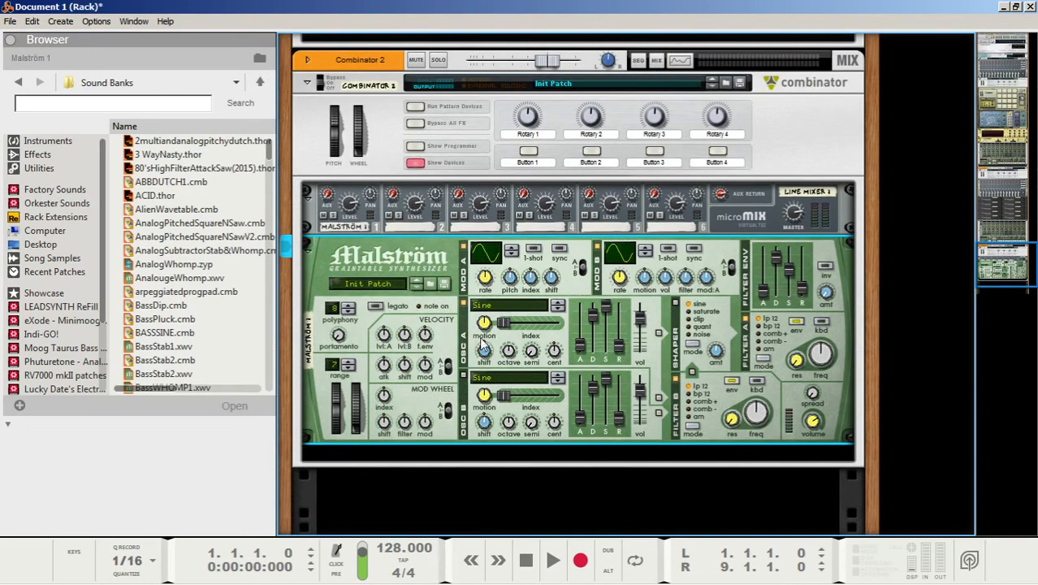
click(558, 308)
click(558, 308)
click(558, 308)
click(558, 308)
click(559, 311)
click(559, 310)
click(559, 310)
click(559, 311)
click(559, 310)
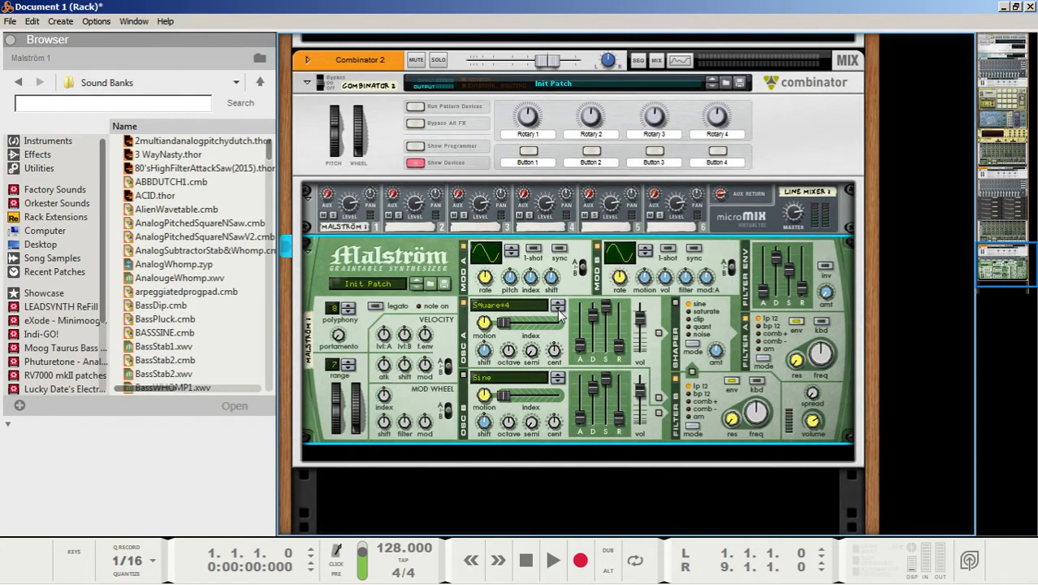
- Enable oscillator B with the Voice: Elektronik graintable and raise its index slightly
click(463, 378)
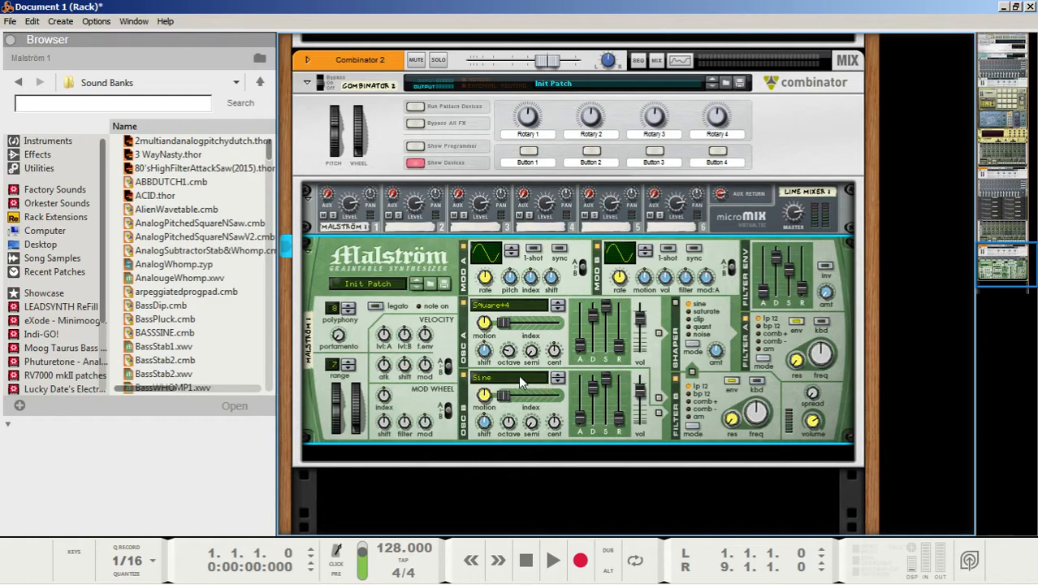
click(521, 378)
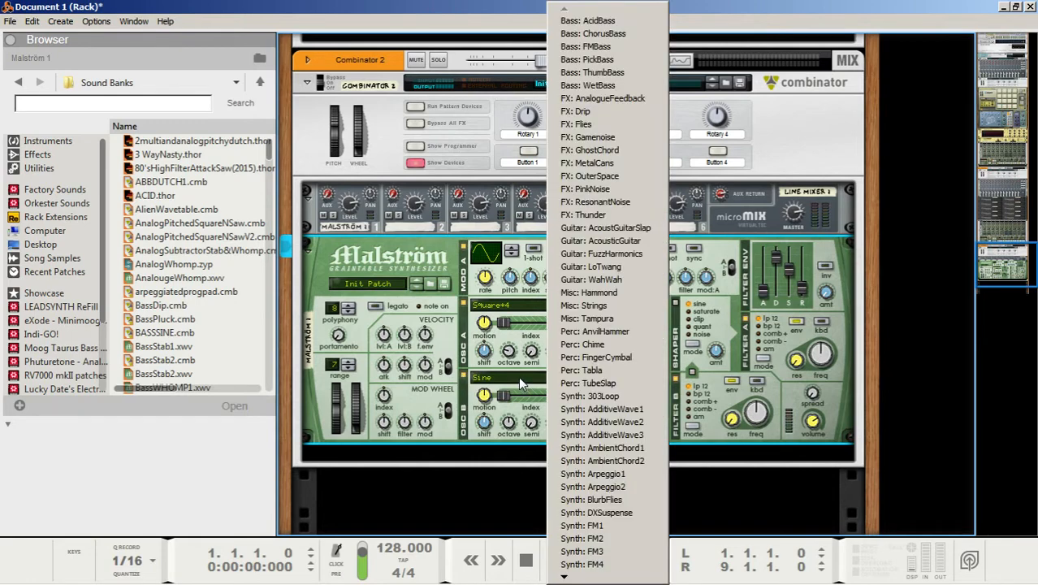
mouse_move(566, 577)
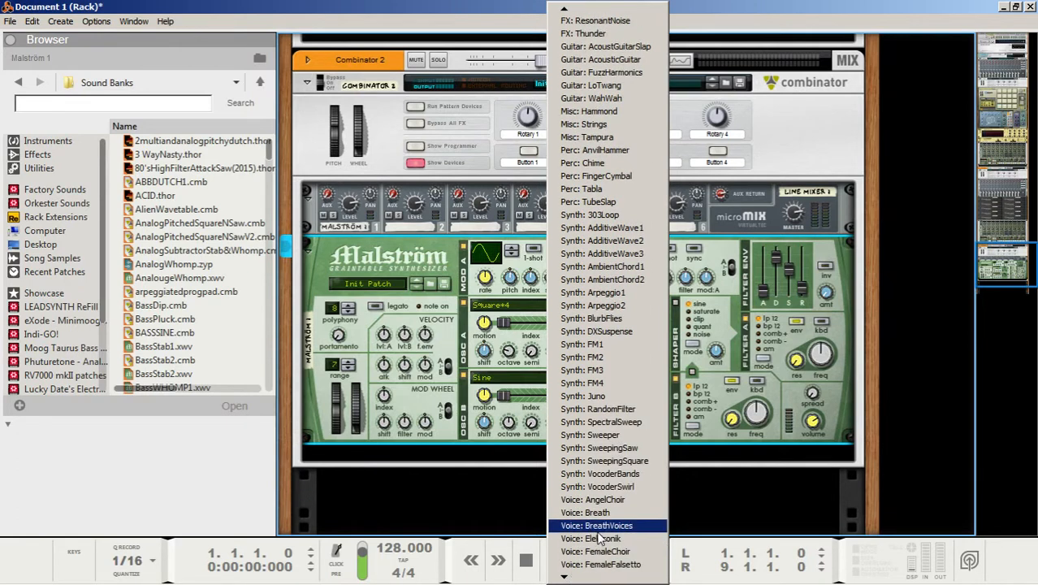
click(598, 540)
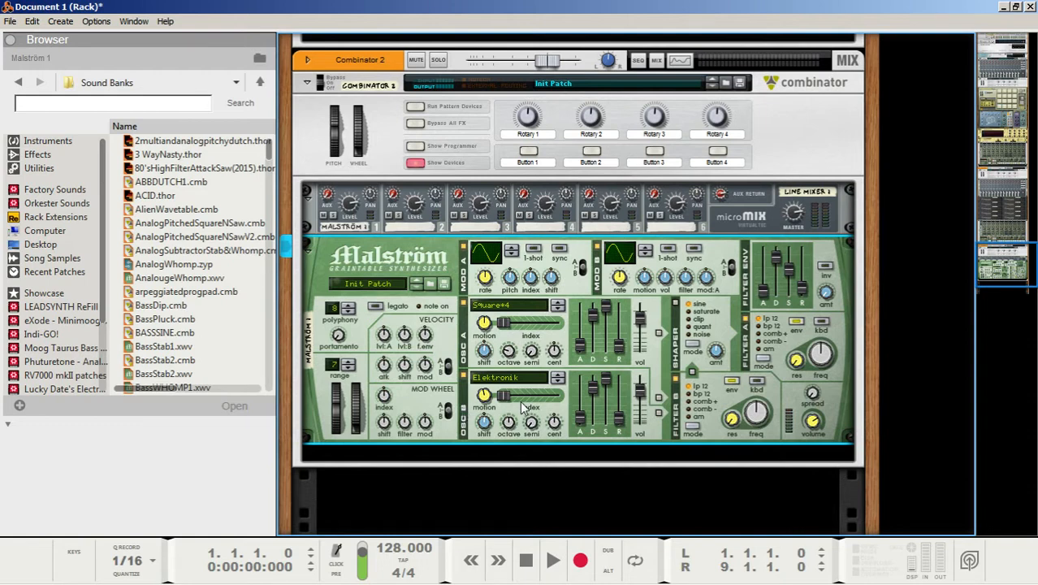
drag(505, 397, 548, 396)
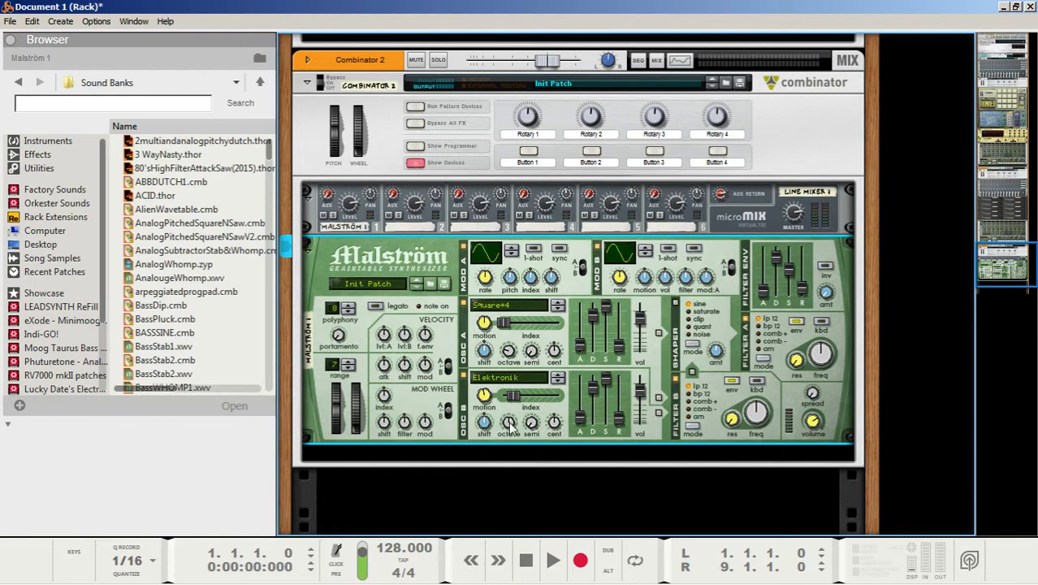
- Play the sequence to hear the Malström patch, stop it and return to the song start
click(524, 560)
key(space)
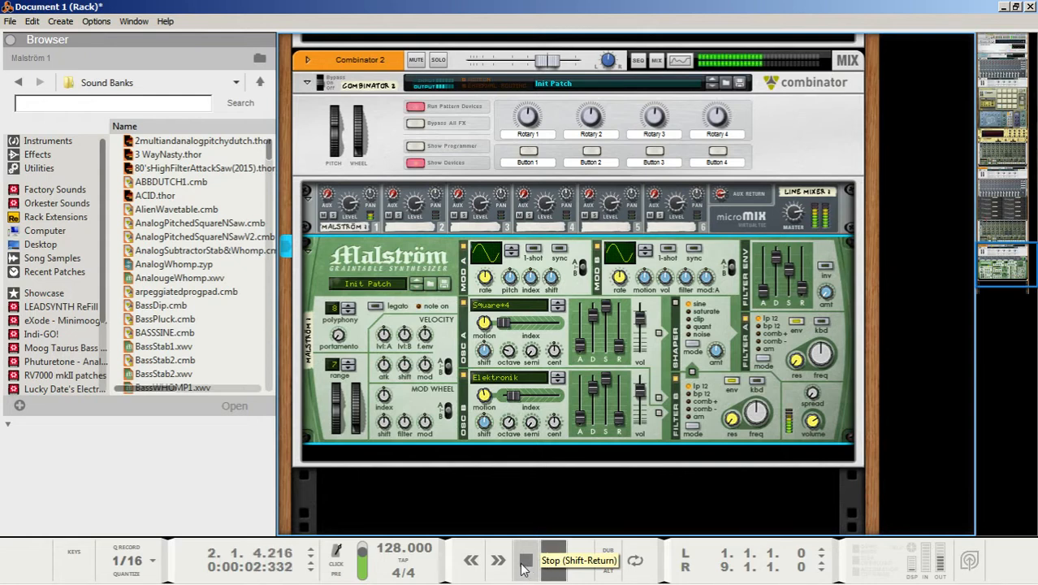
double_click(525, 561)
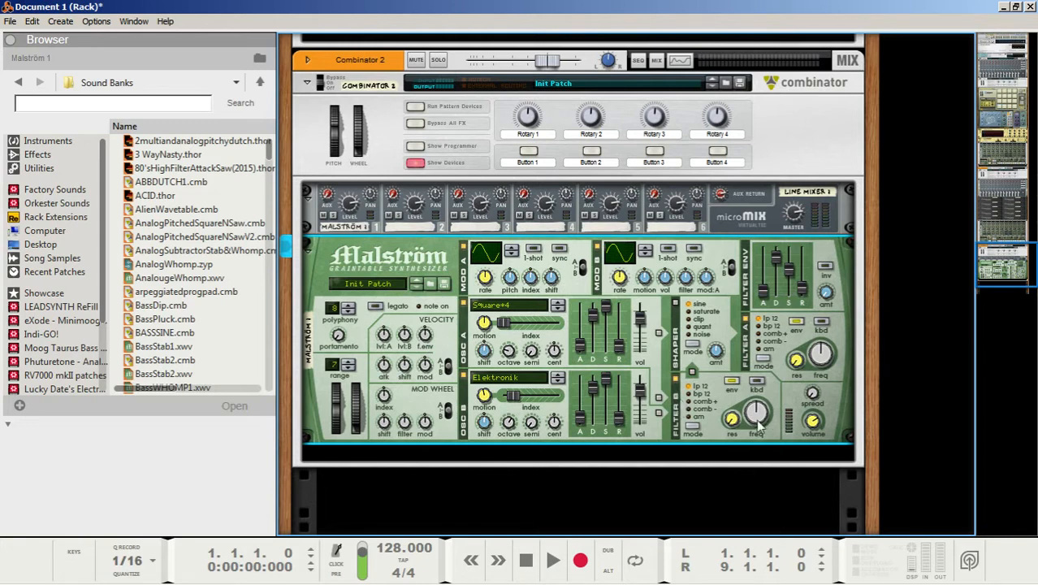
- Turn up the frequencies of filters A and B and the filter envelope amount
mouse_move(820, 370)
mouse_down()
mouse_move(821, 357)
mouse_move(821, 368)
mouse_up()
drag(826, 298, 840, 269)
drag(840, 267, 841, 265)
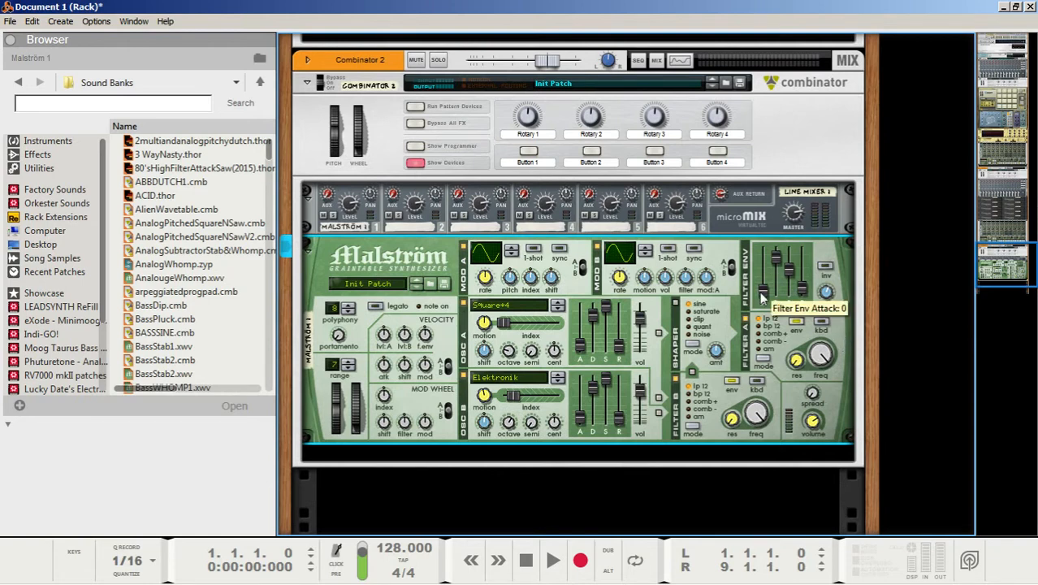
- Reshape the filter envelope with a slightly longer attack, shorter decay, higher sustain and longer release
drag(765, 299, 773, 273)
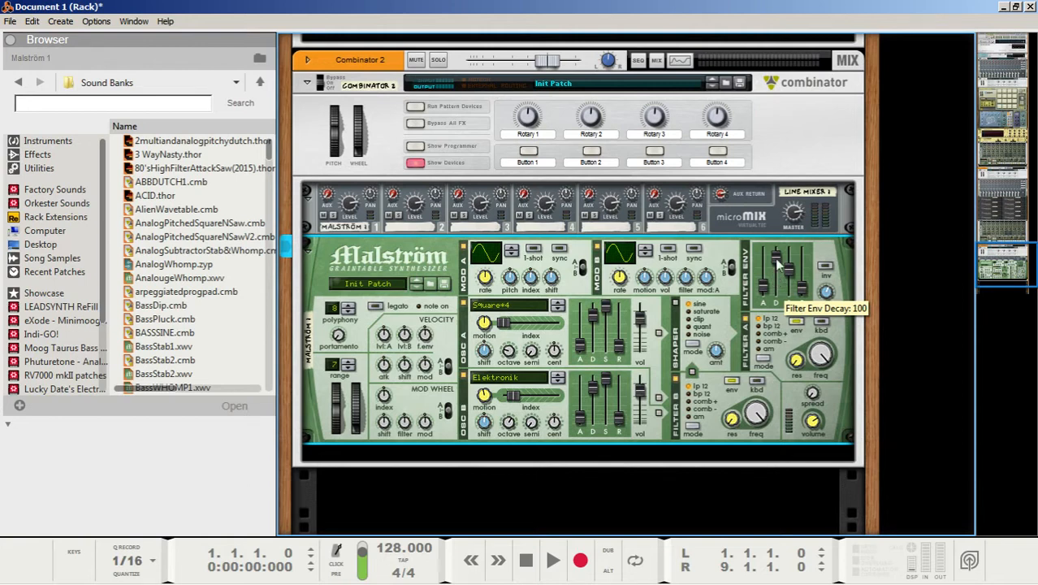
drag(778, 264, 771, 319)
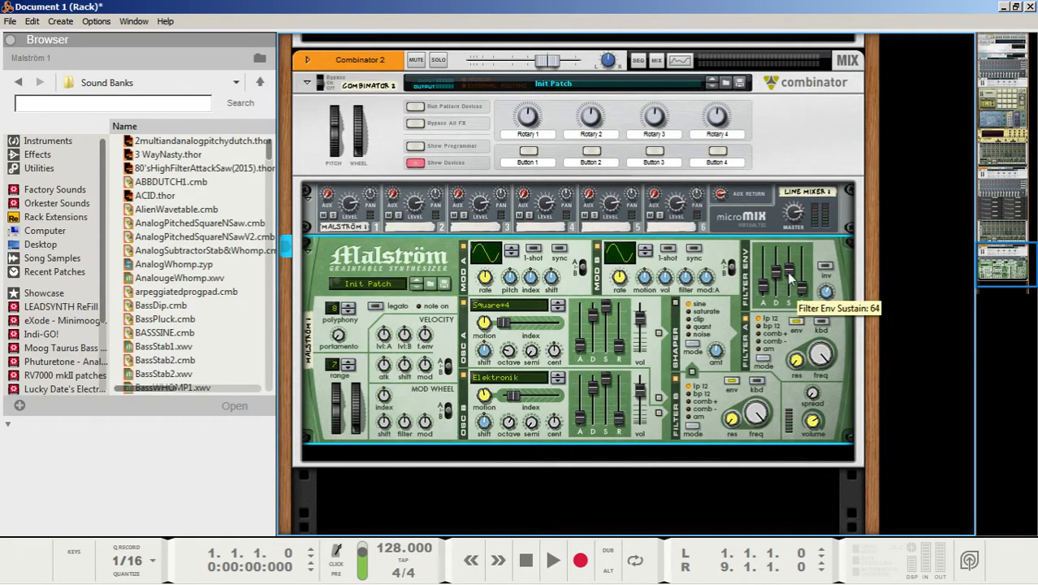
drag(788, 272, 808, 248)
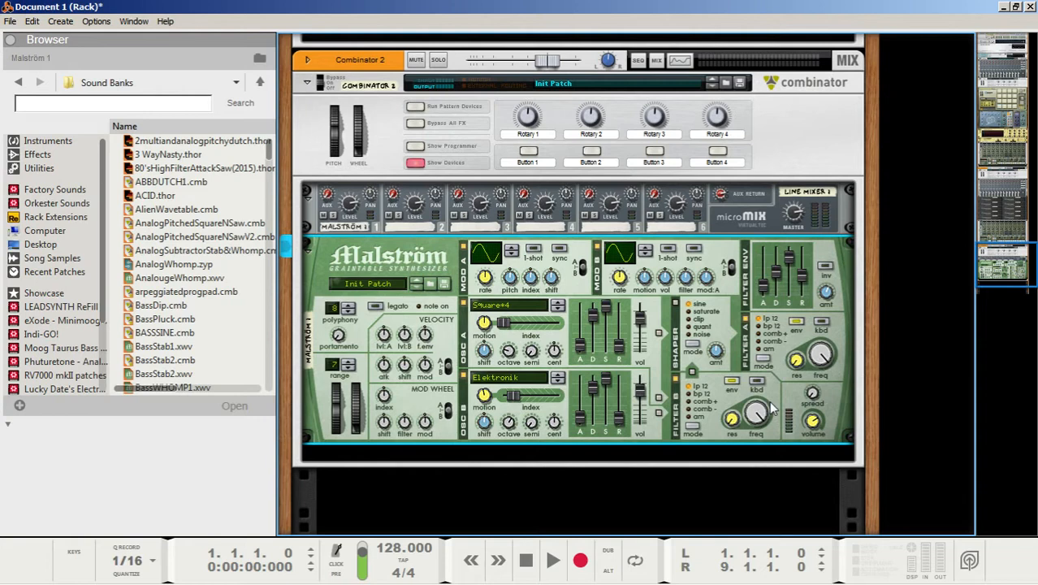
- Set Modulator A to curve 2 with 1-shot and sync enabled
mouse_move(773, 410)
click(512, 247)
click(512, 248)
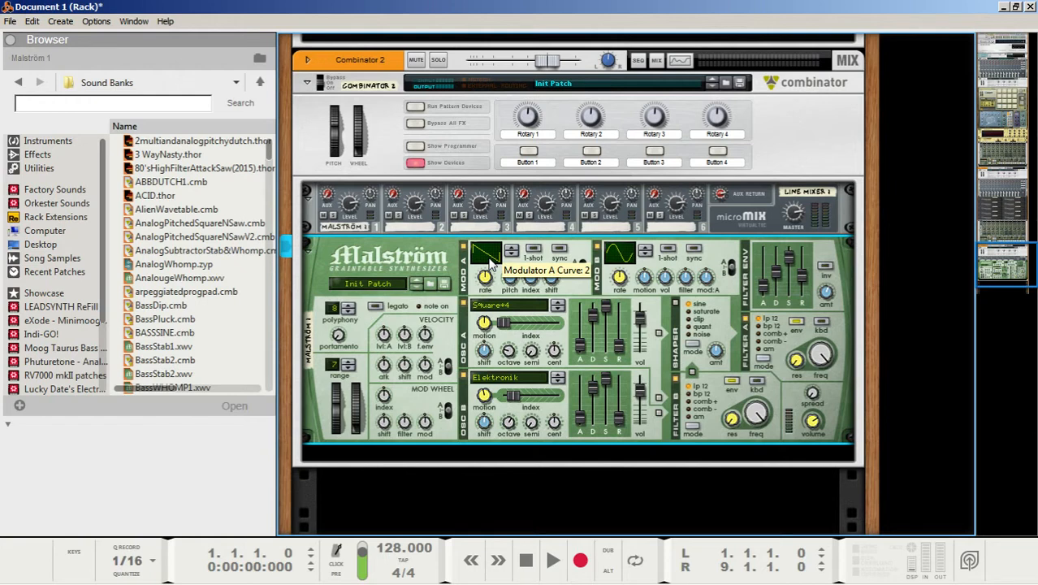
click(532, 249)
click(559, 250)
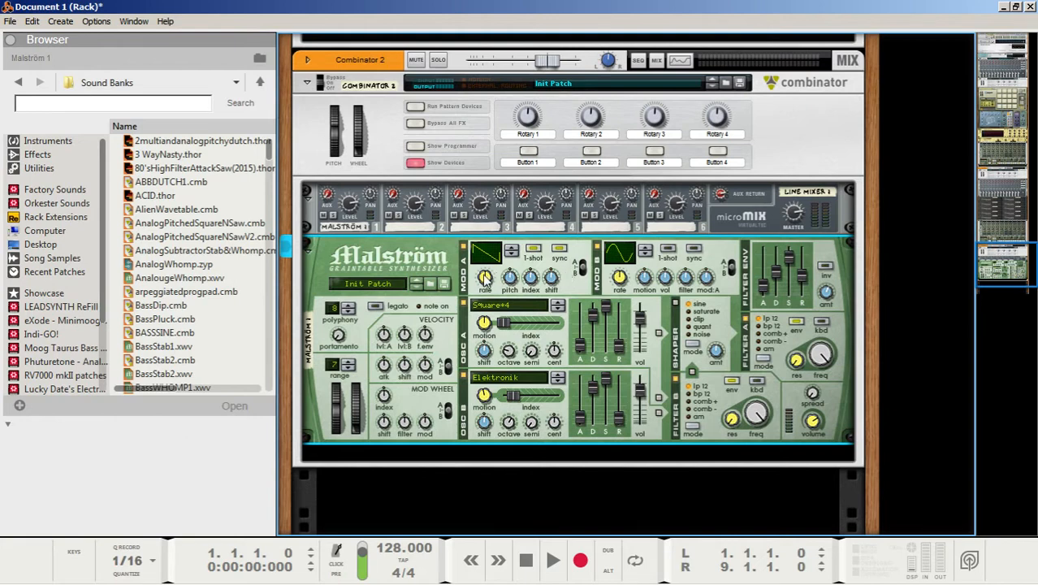
- Raise Modulator A's pitch amount and adjust its index and shift amounts slightly
mouse_move(485, 278)
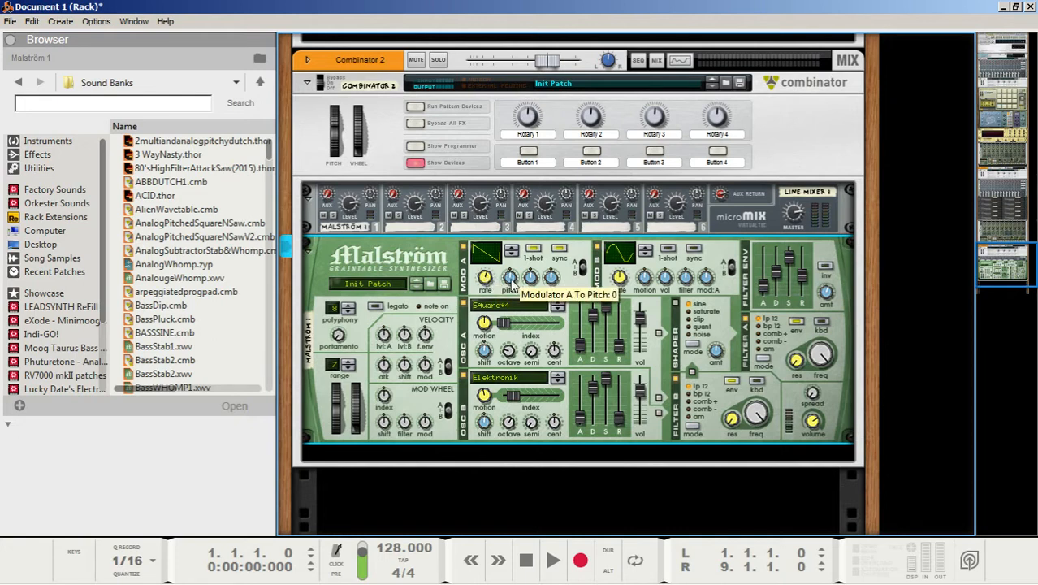
drag(512, 282, 529, 232)
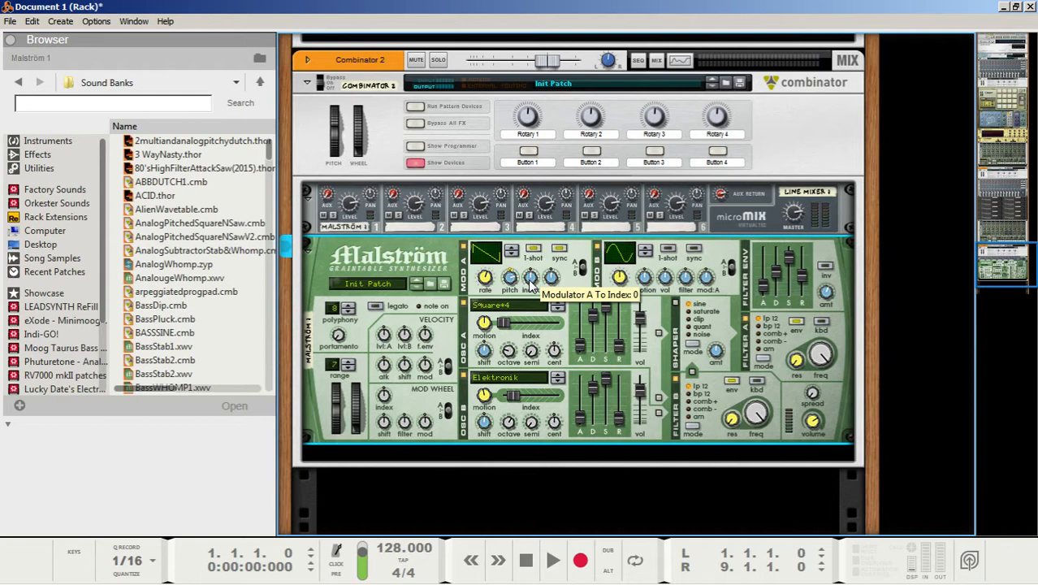
drag(531, 282, 533, 278)
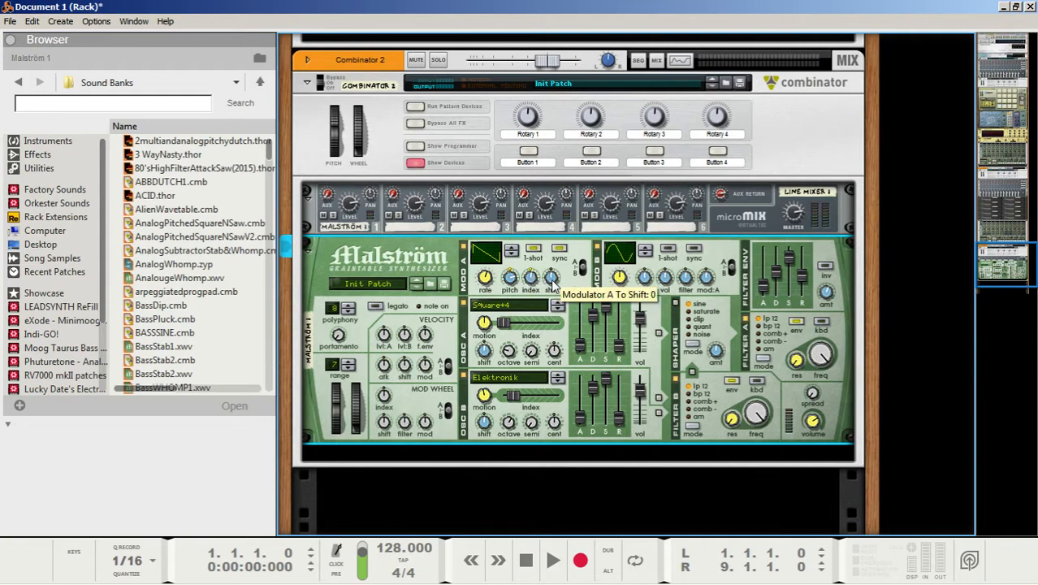
drag(551, 285, 563, 276)
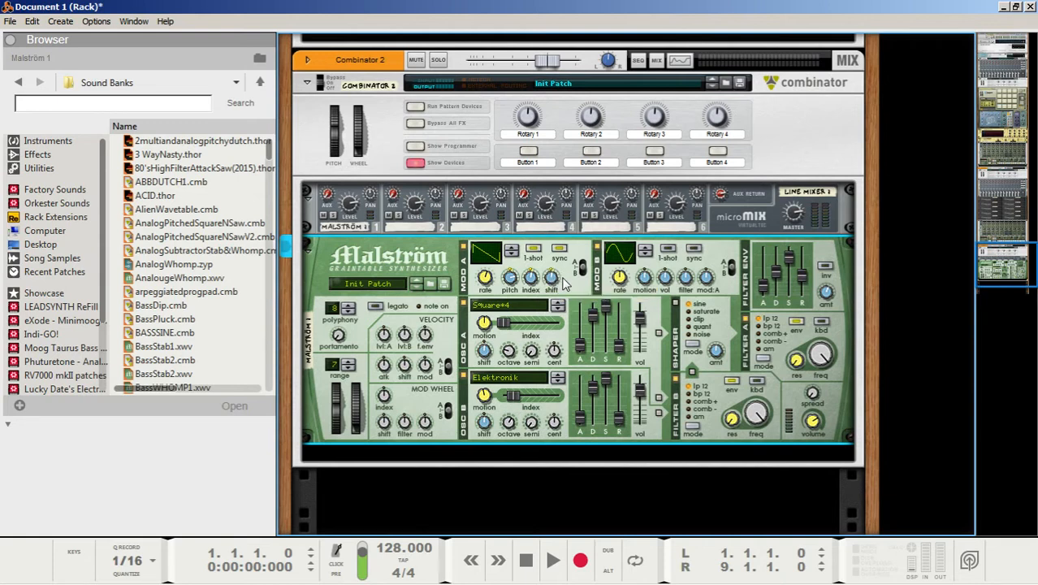
- Set Modulator B to curve 2 with 1-shot and sync, adjust its rate and filter amounts, and set its motion amount to -12
click(645, 249)
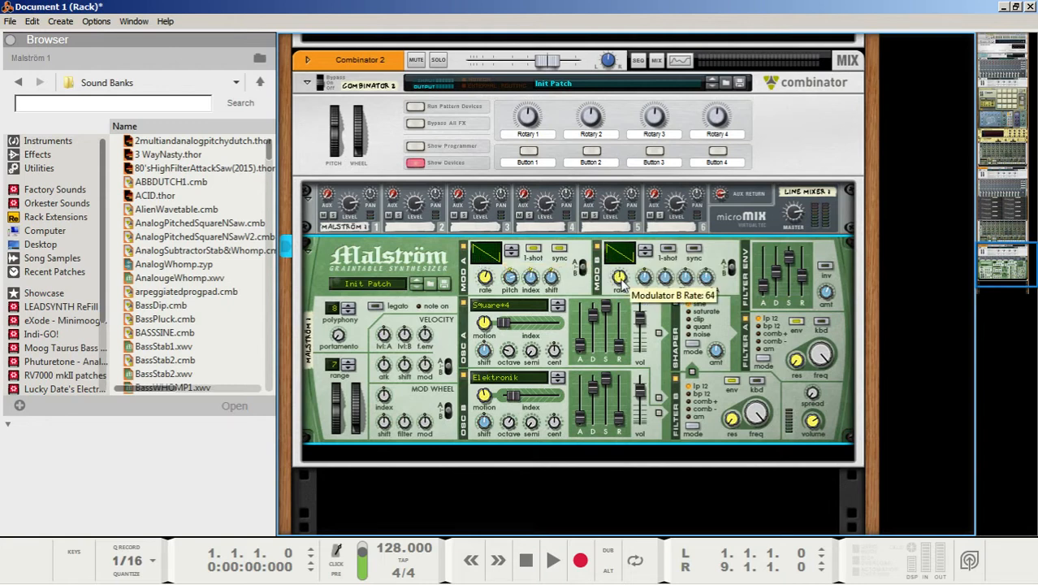
drag(622, 282, 623, 292)
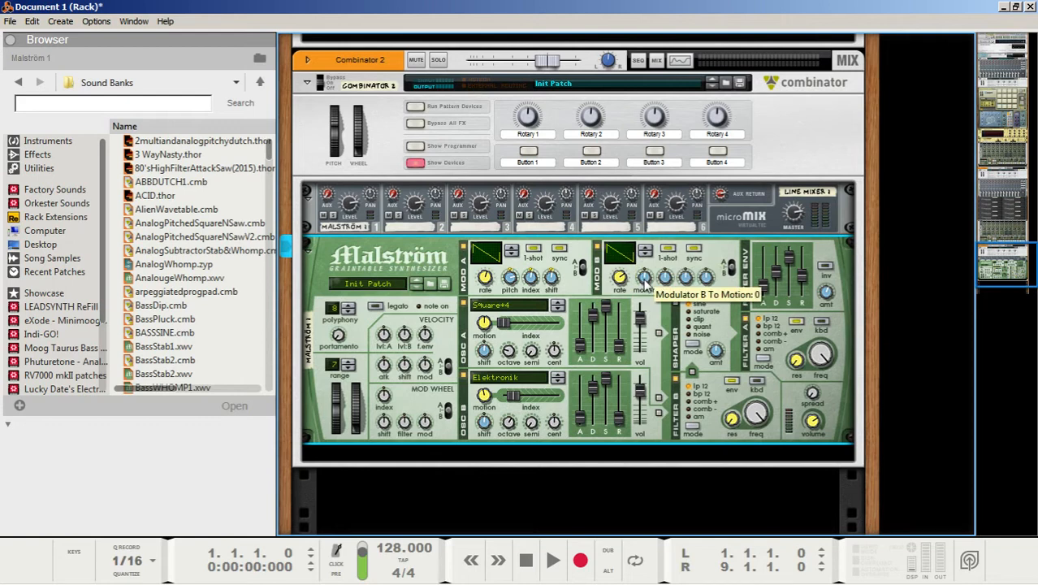
drag(645, 284, 650, 300)
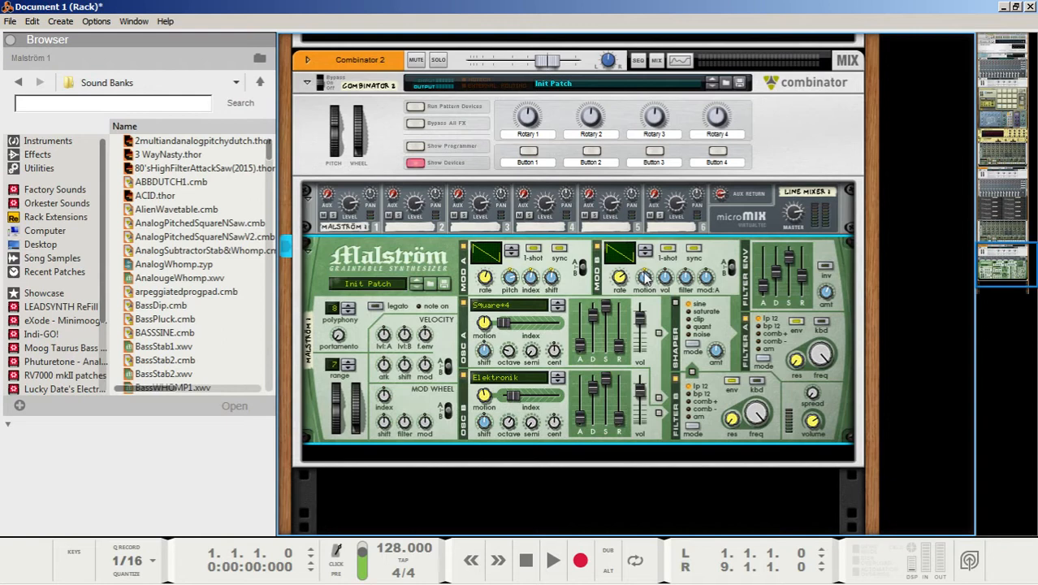
mouse_move(645, 278)
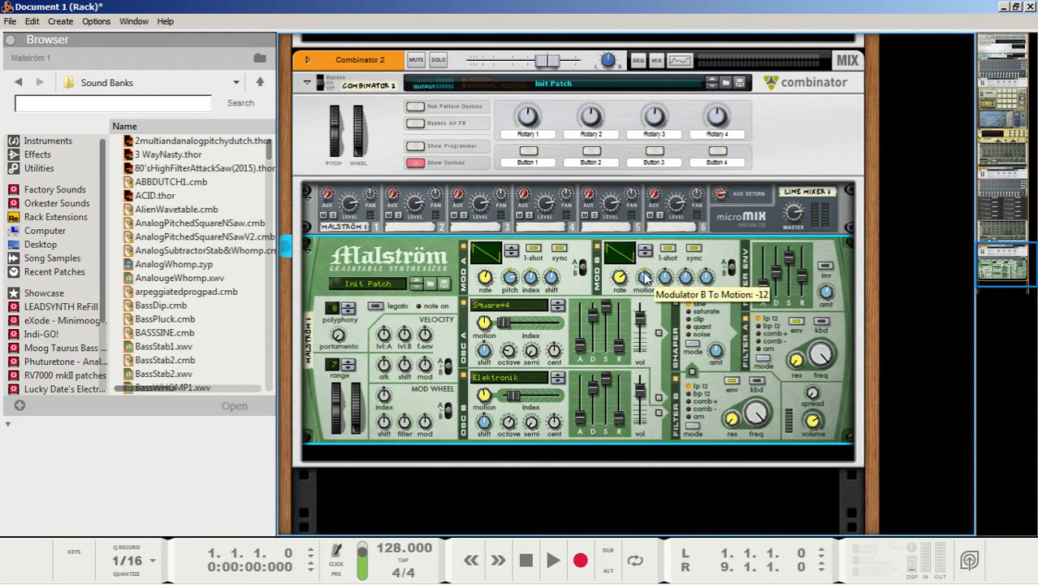
mouse_move(686, 281)
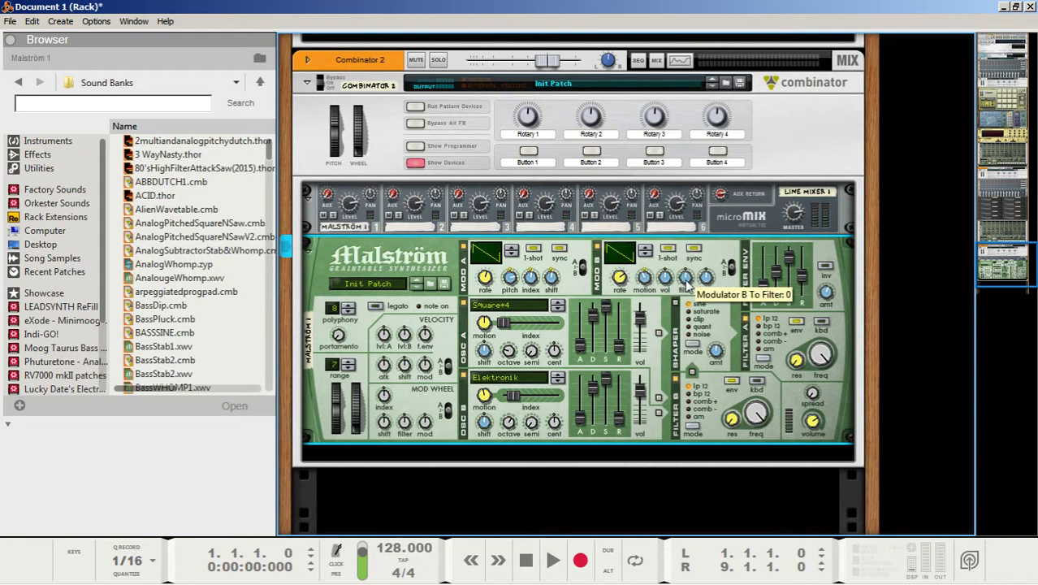
mouse_move(686, 281)
mouse_down()
mouse_move(692, 253)
mouse_move(692, 291)
mouse_up()
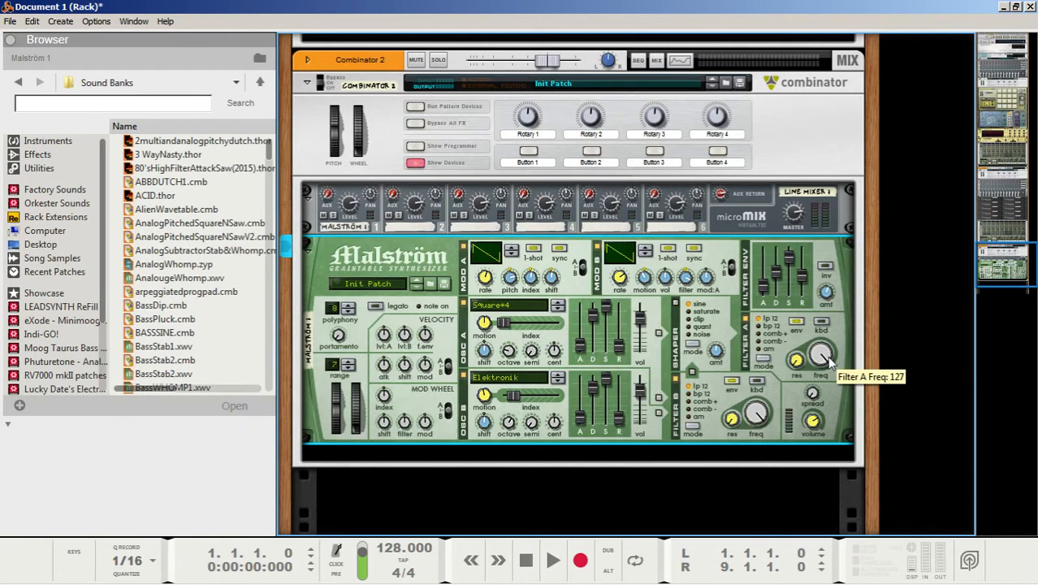
- Play the sequence briefly from the start to audition the Malström patch
click(526, 560)
click(554, 561)
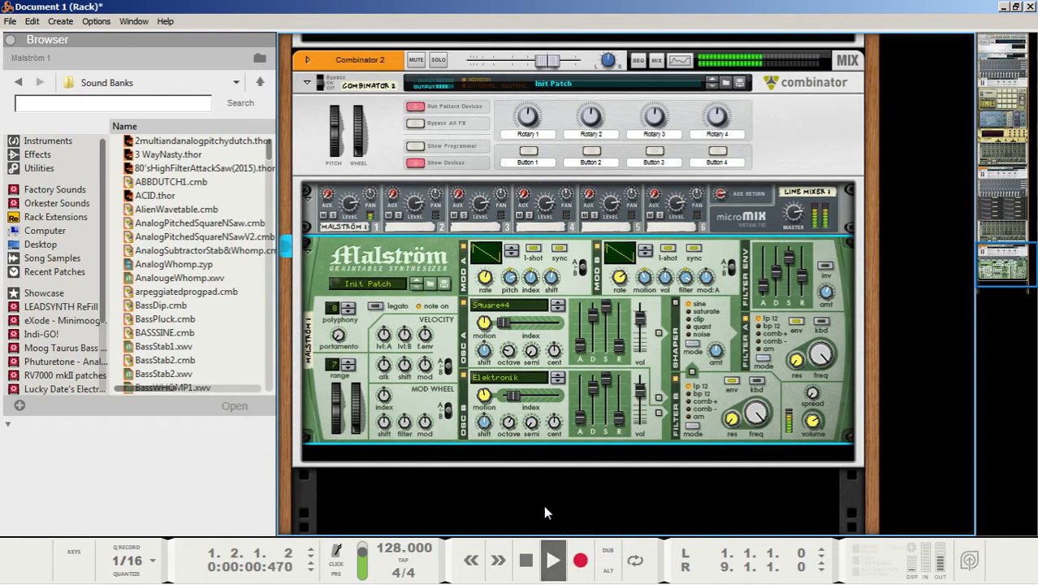
click(525, 567)
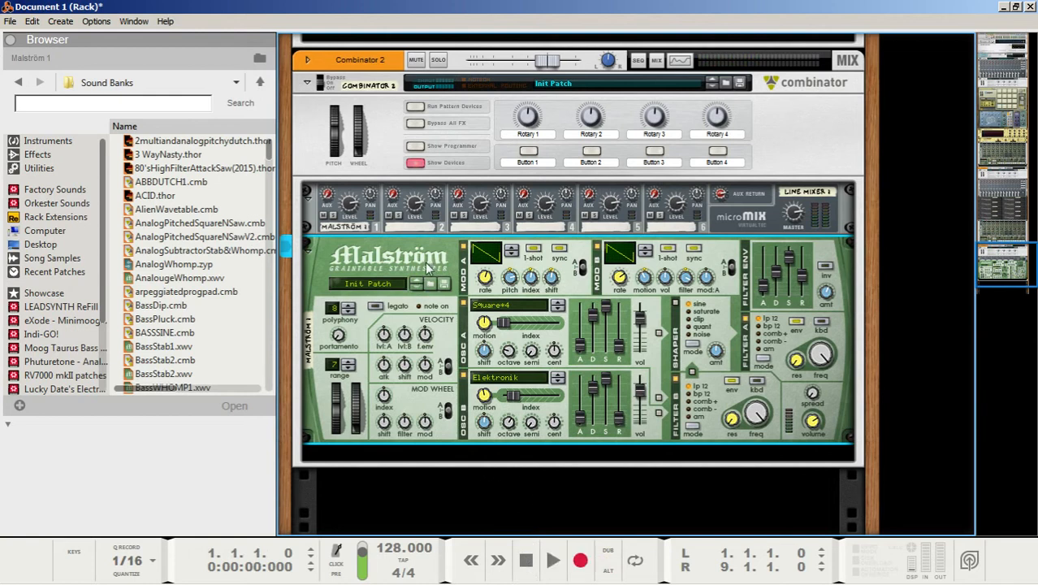
- Duplicate the Malström and cable the copy's main outputs into channel 2 of the line mixer
right_click(393, 256)
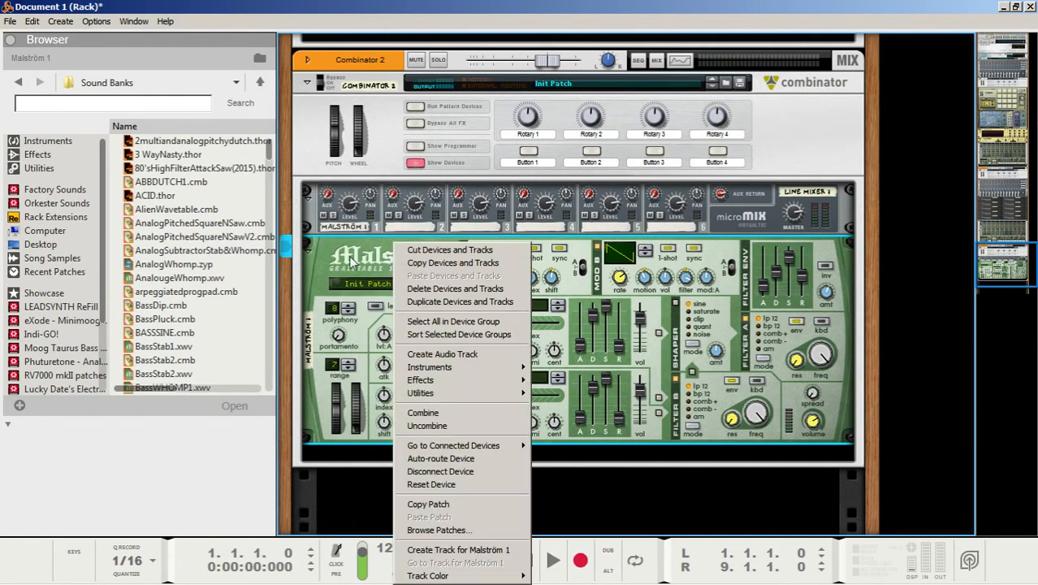
click(473, 302)
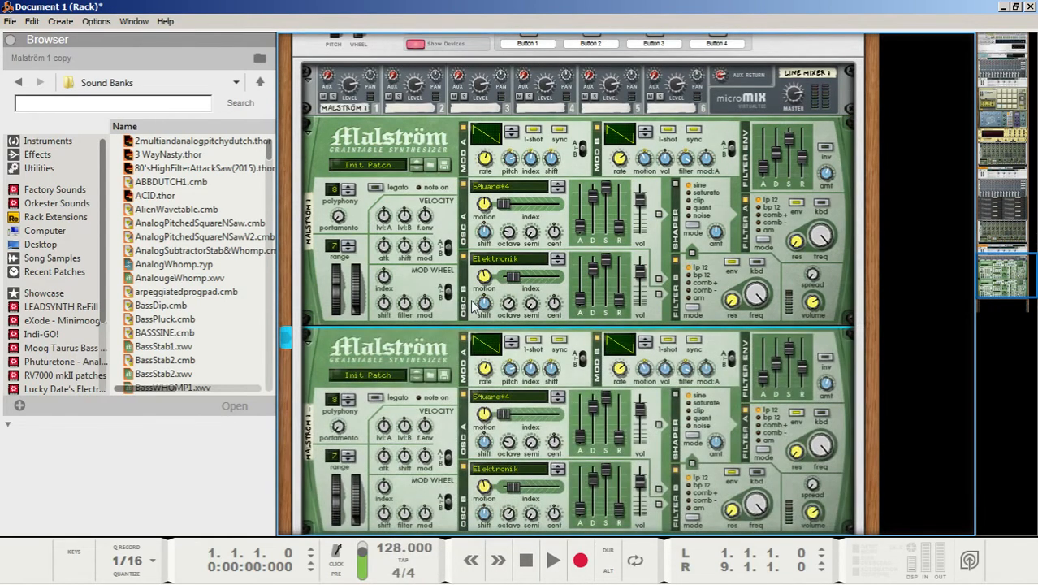
key(Tab)
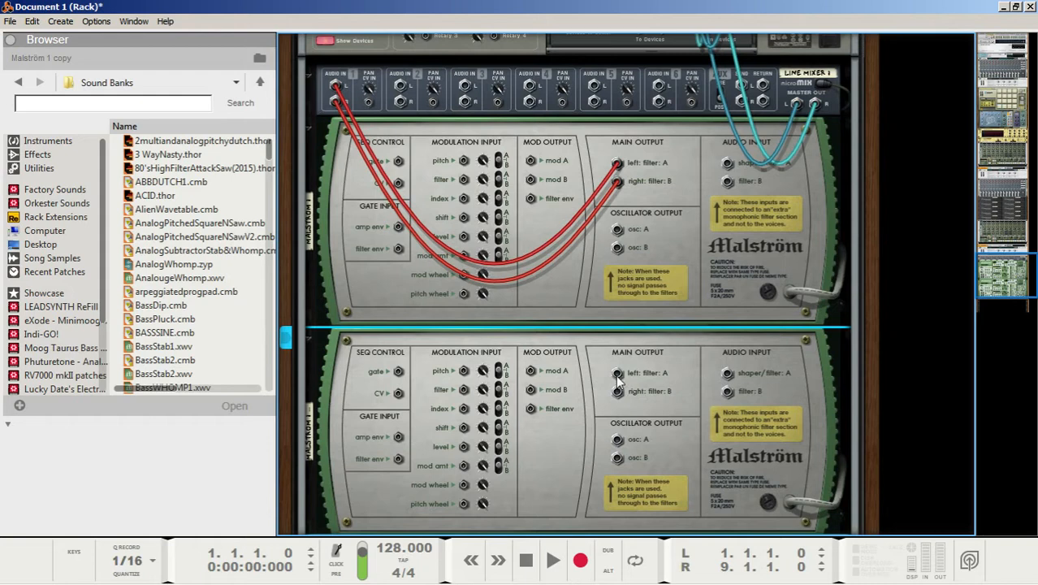
drag(616, 374, 400, 88)
key(Tab)
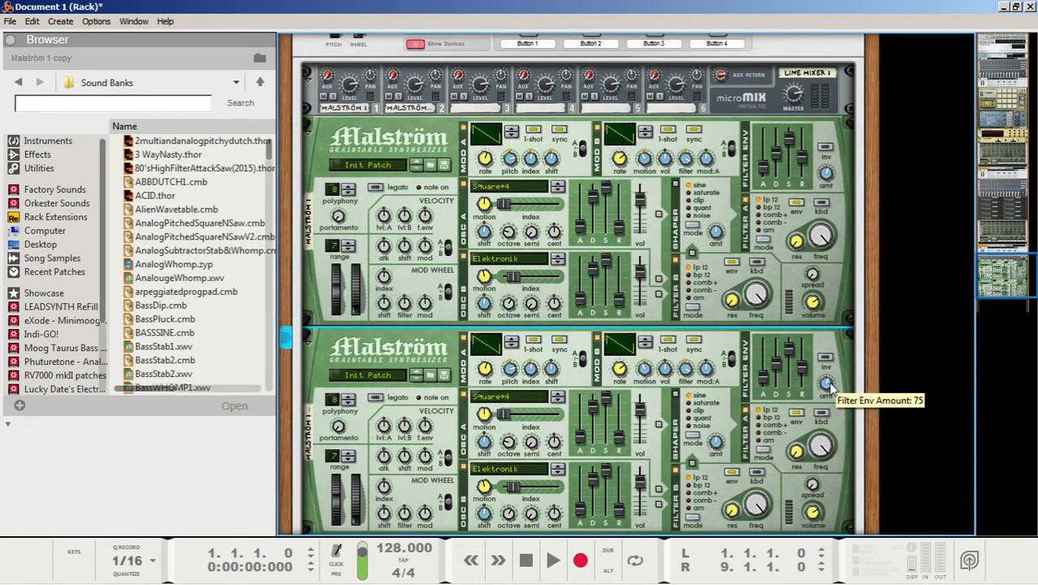
- On the Malström copy, lower the filter envelope amount and set oscillator A to TubeSlap
drag(829, 384, 827, 403)
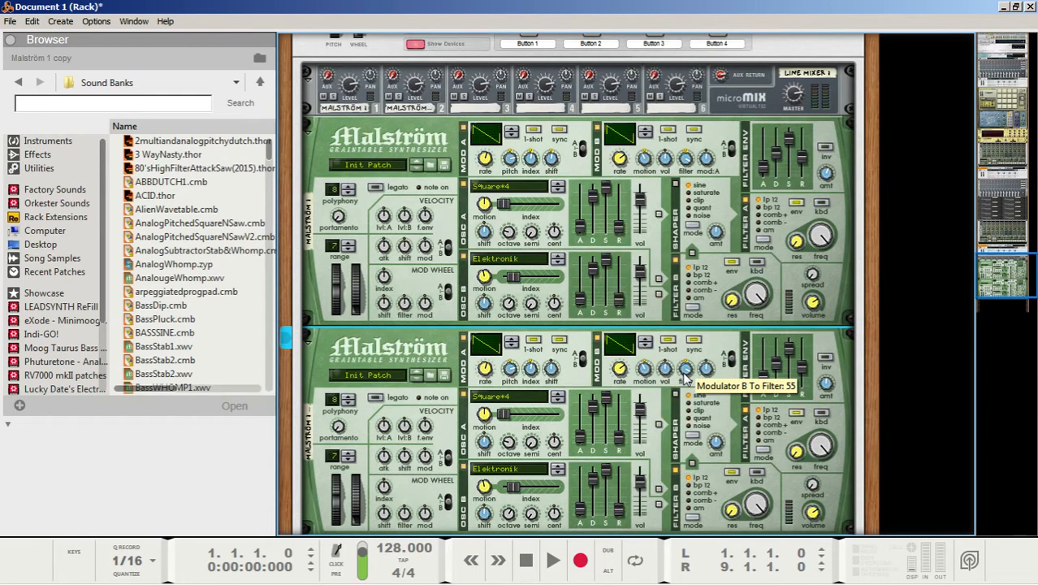
click(501, 398)
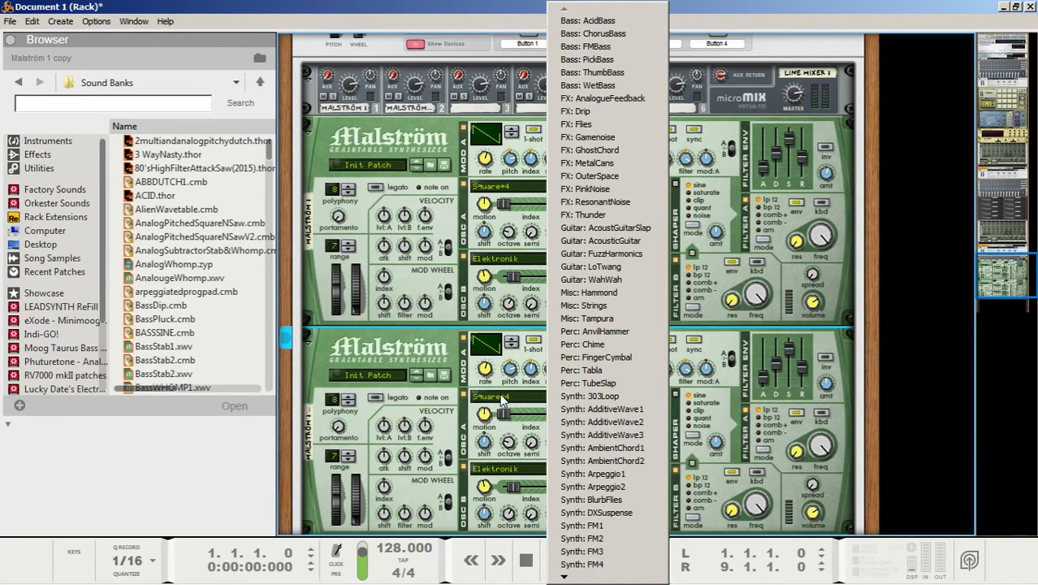
click(601, 384)
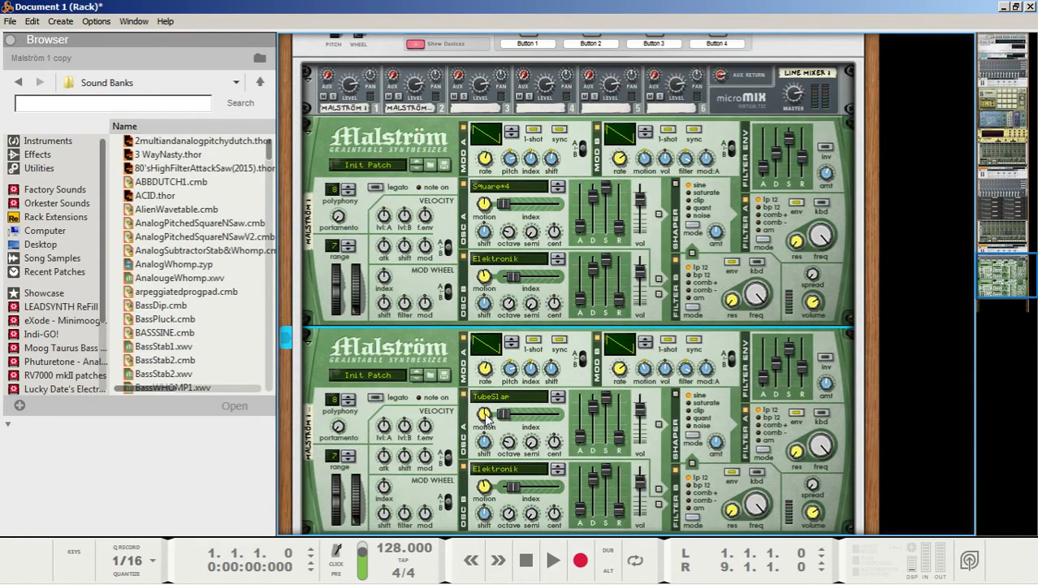
- Lower the copy's oscillator A motion, nudge its shift up and raise its octave
drag(486, 415, 486, 430)
drag(486, 440, 490, 436)
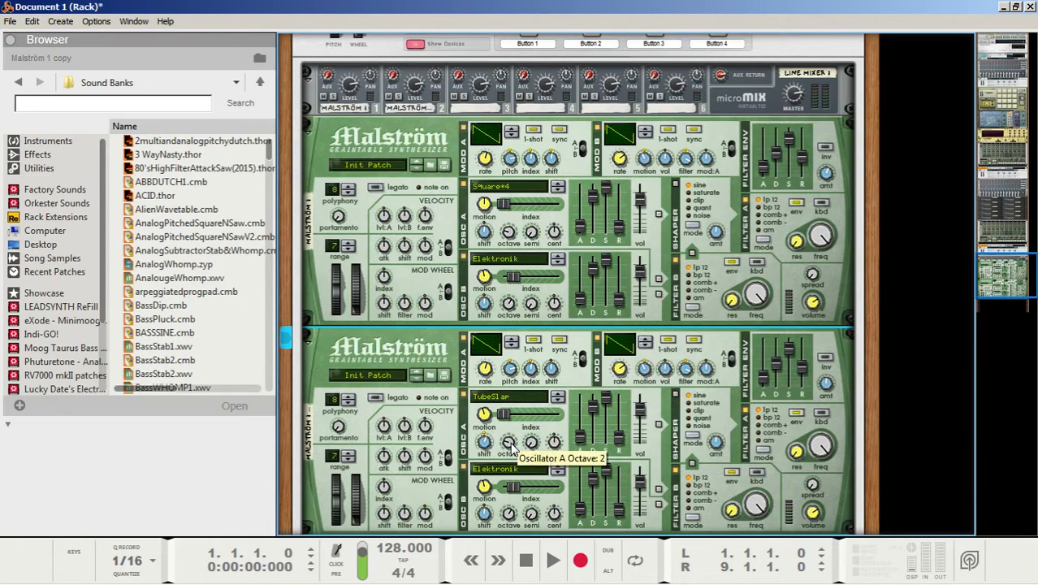
drag(512, 445, 512, 441)
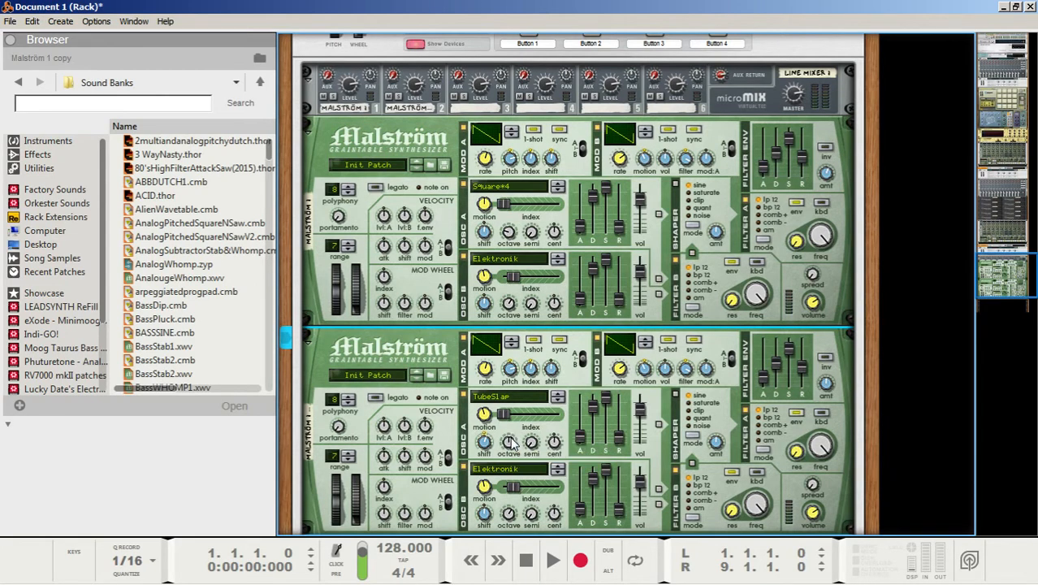
- Set oscillator B of the Malström copy to FormantSaw
scroll(511, 450, down, 1)
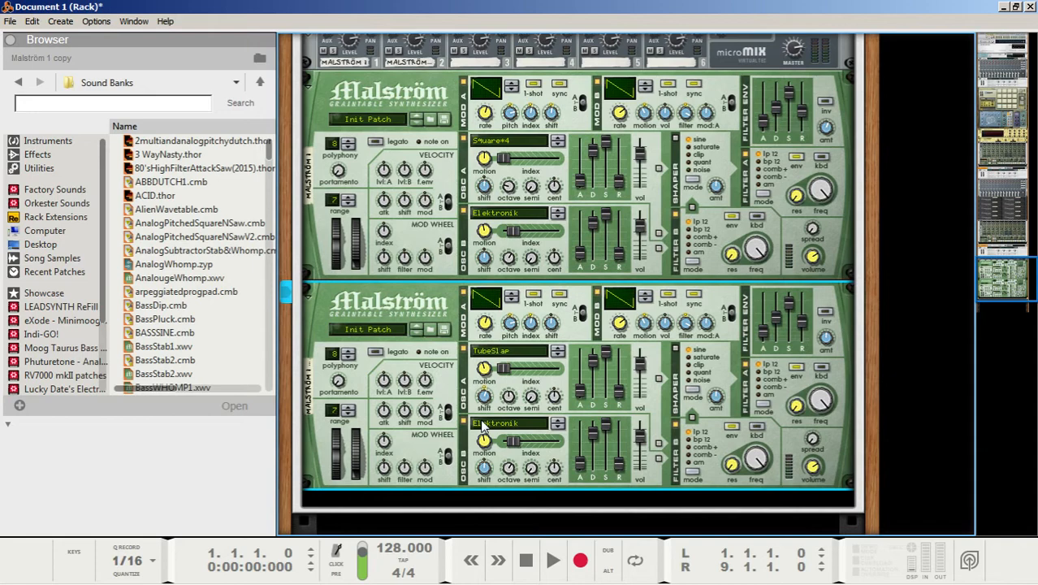
click(480, 418)
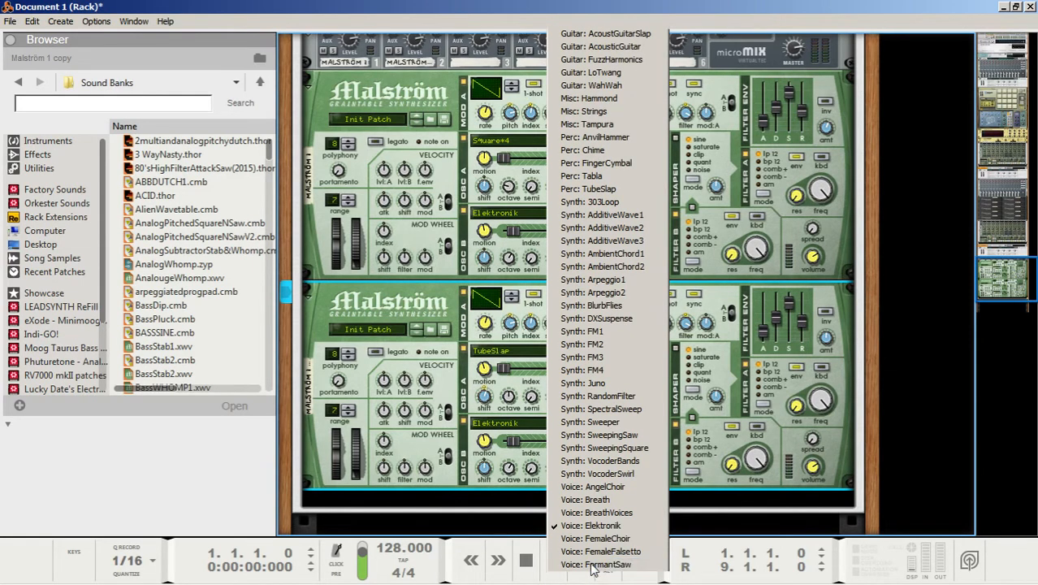
click(594, 565)
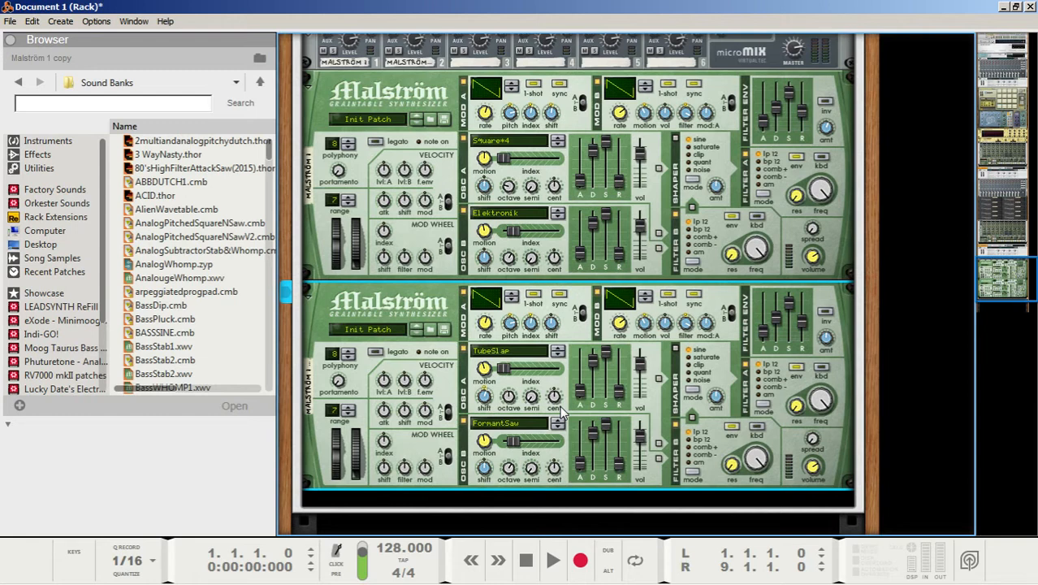
- Route oscillator A through the shaper and oscillator B into filter B on both Malströms
click(660, 171)
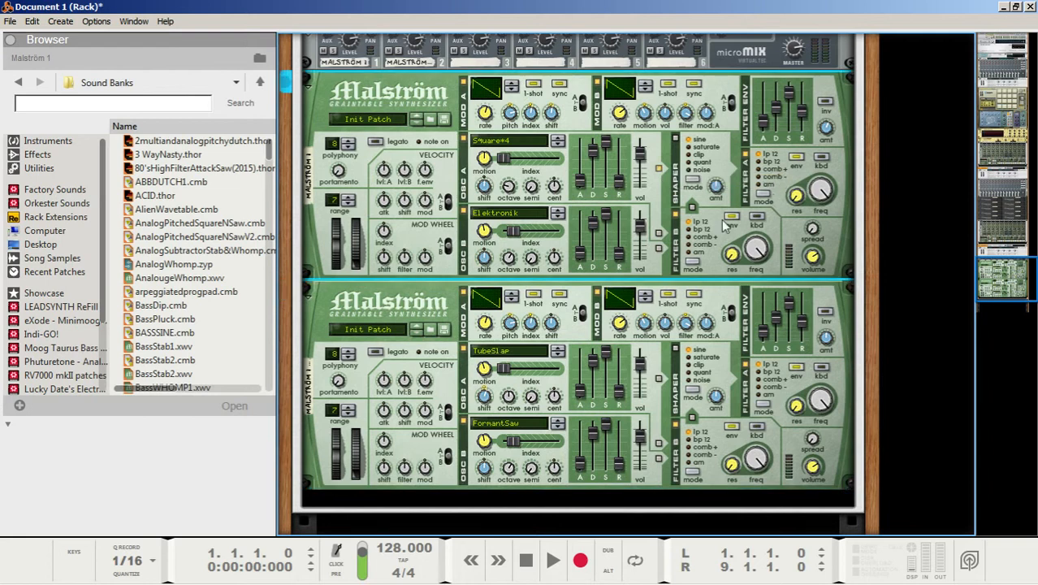
click(659, 251)
click(660, 384)
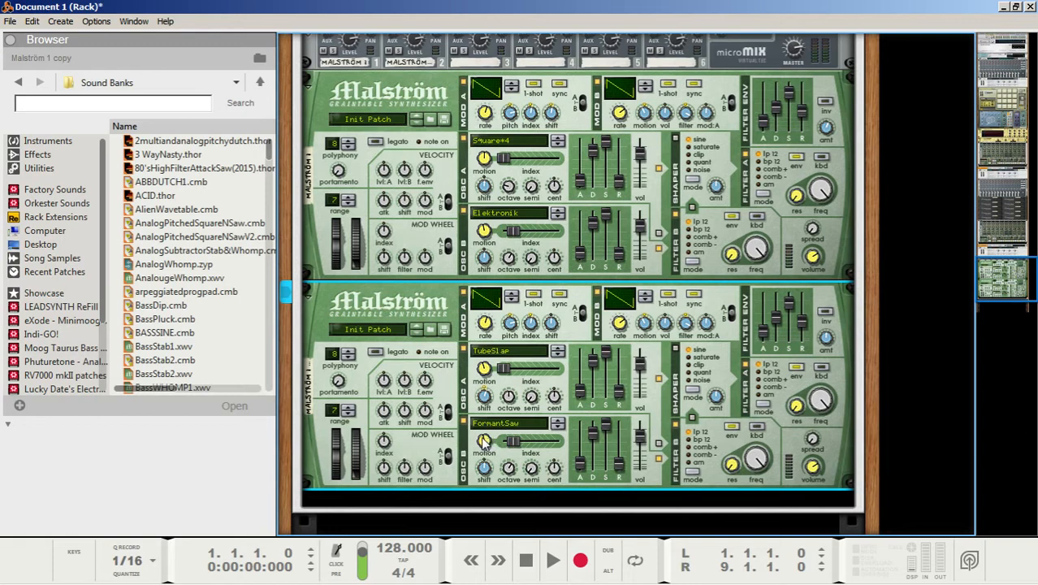
- Adjust oscillator B's motion, index and shift and the shaper amount on the Malström copy
mouse_move(487, 440)
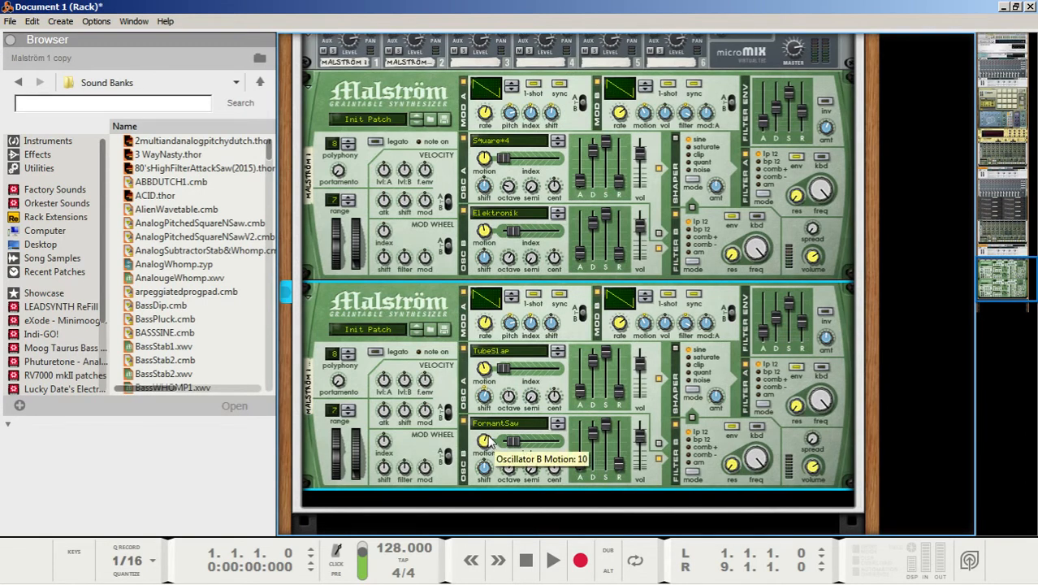
drag(487, 440, 491, 447)
mouse_move(516, 446)
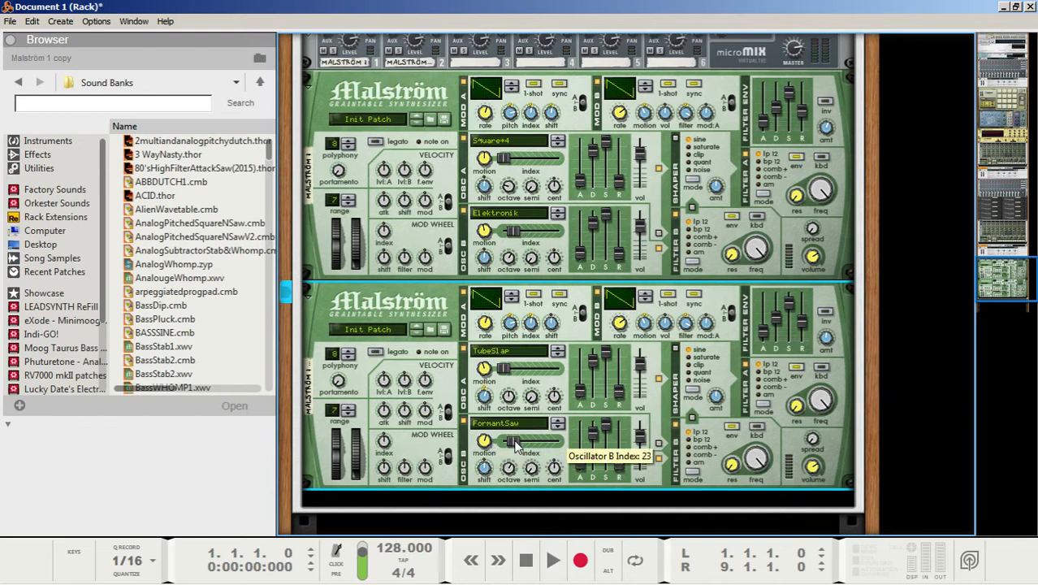
drag(513, 440, 530, 446)
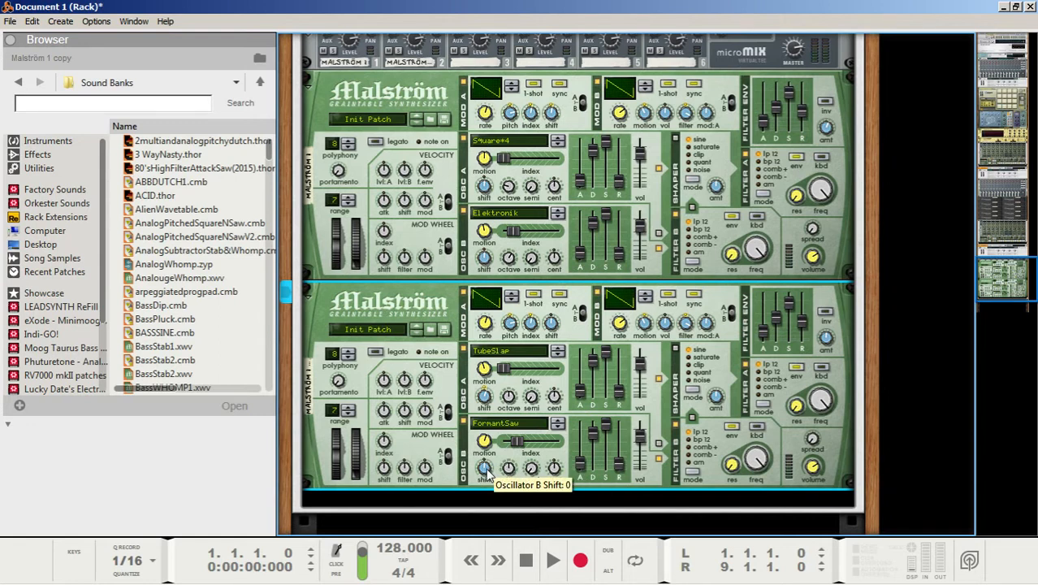
drag(487, 471, 491, 468)
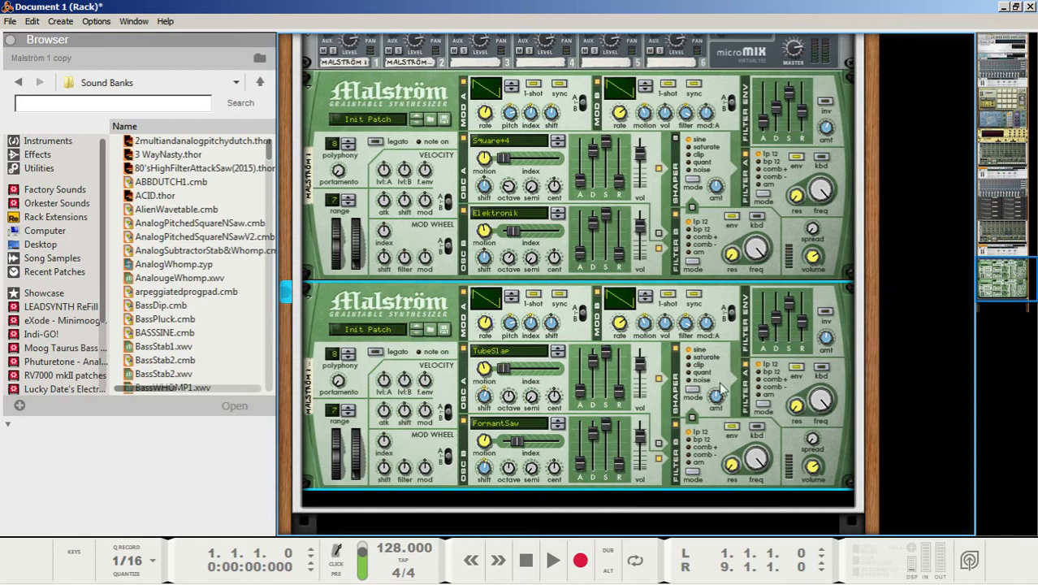
drag(715, 426, 711, 452)
- Play the sequence to audition both Malströms together
click(557, 560)
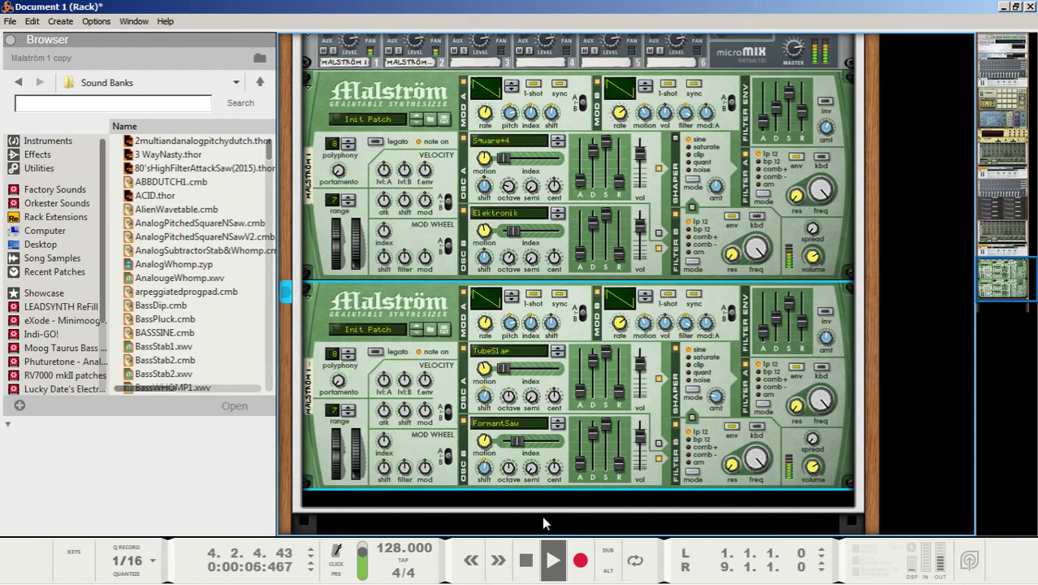
key(space)
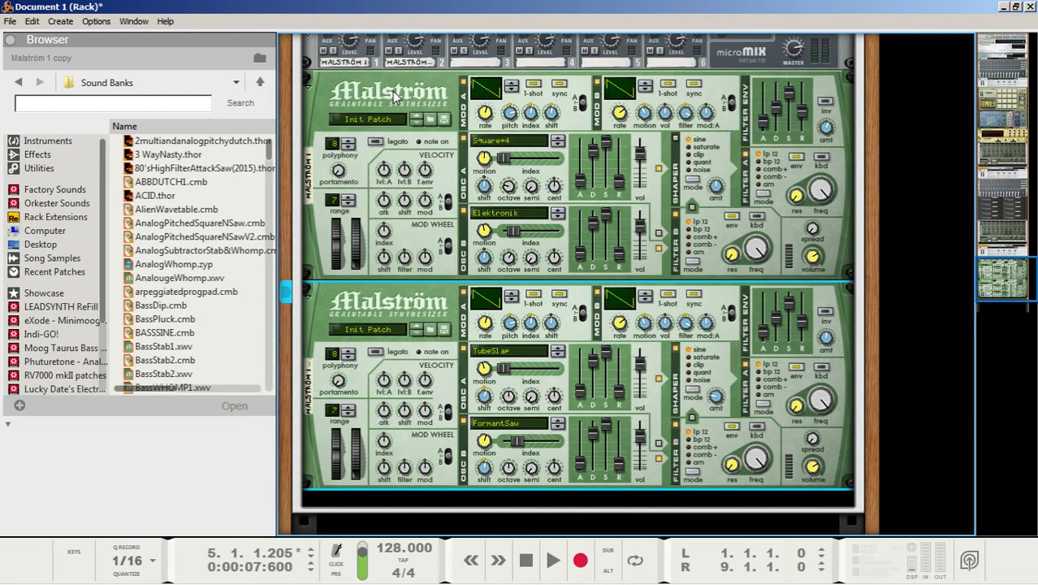
- Add a CF-101 Chorus/Flanger after the Malström copy and lower its LFO mod amount
scroll(354, 241, down, 3)
right_click(336, 215)
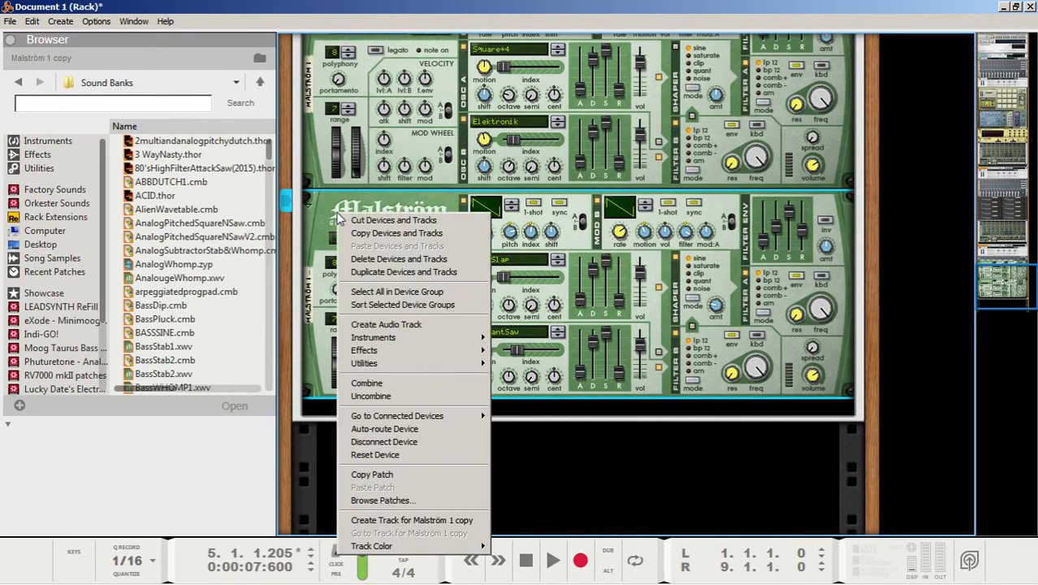
mouse_move(392, 354)
mouse_move(522, 479)
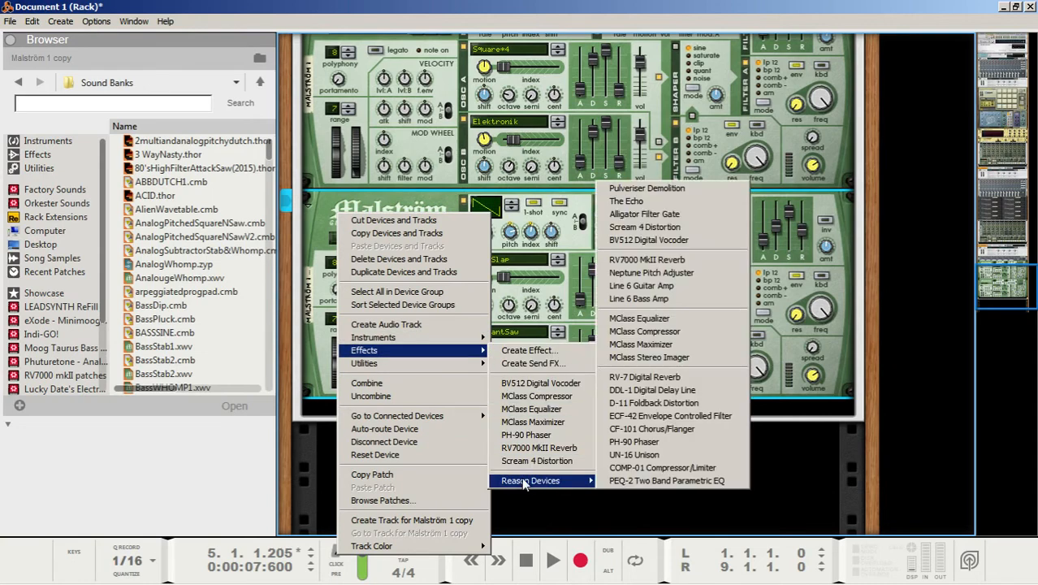
click(632, 429)
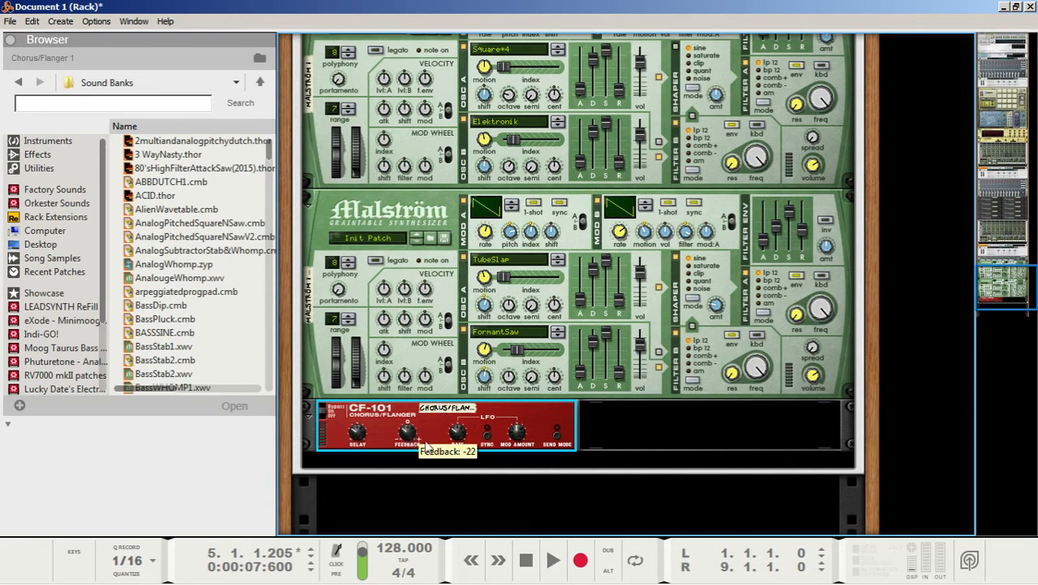
drag(521, 435, 519, 468)
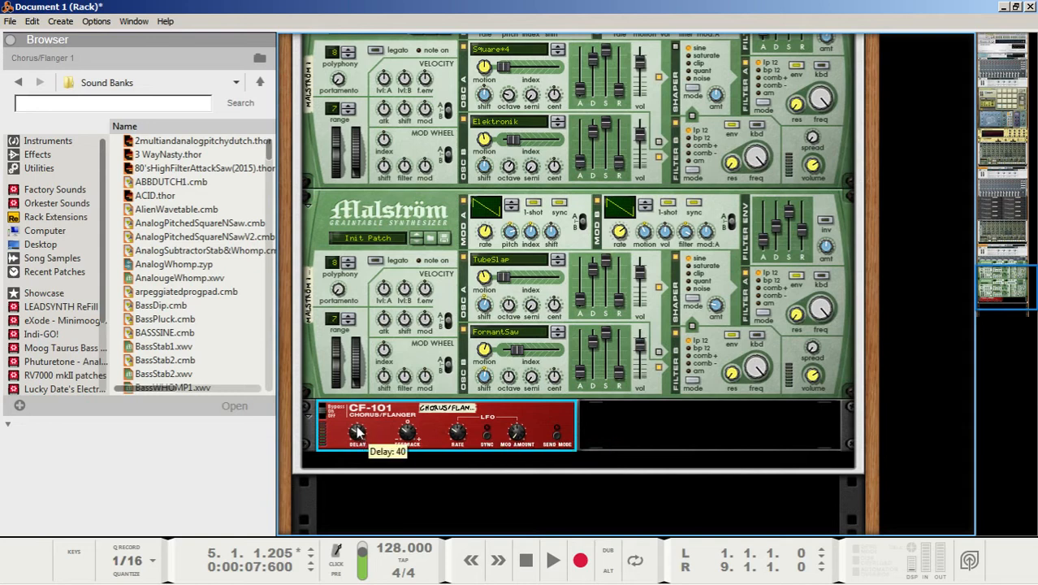
- Play the sequence from the start to hear the patch with the chorus, and return to the start
click(525, 562)
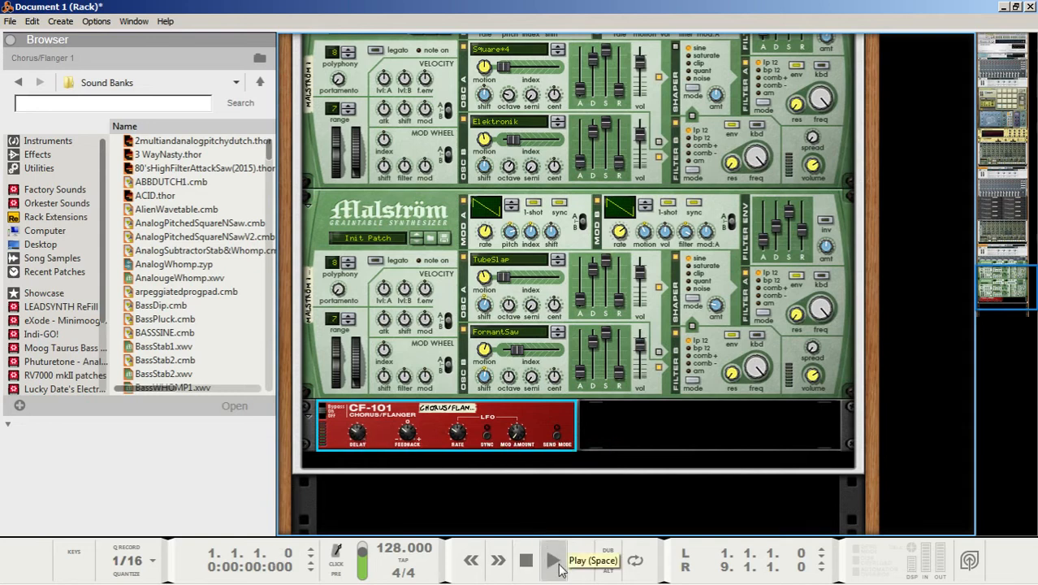
click(557, 566)
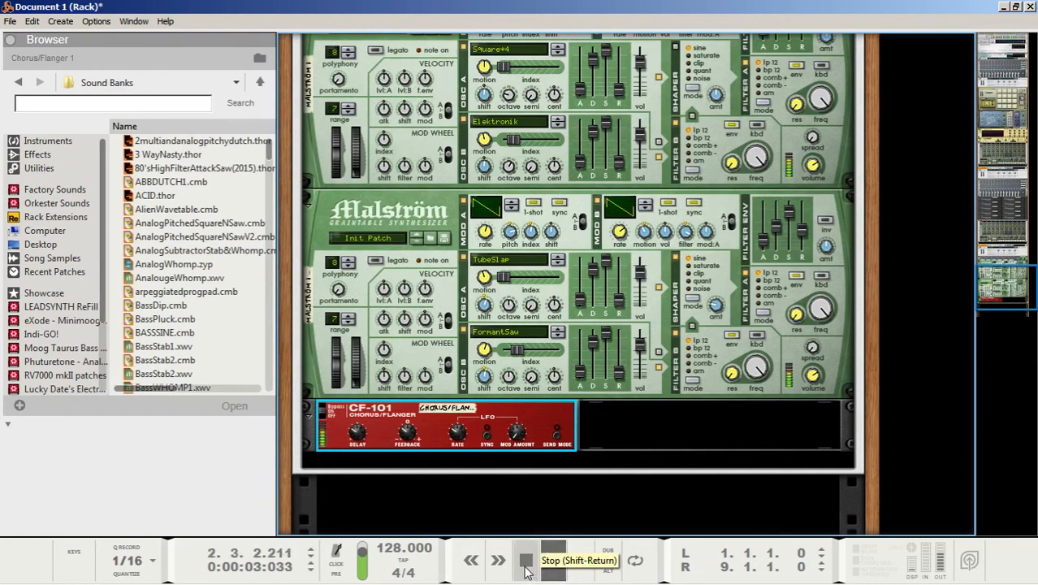
double_click(525, 569)
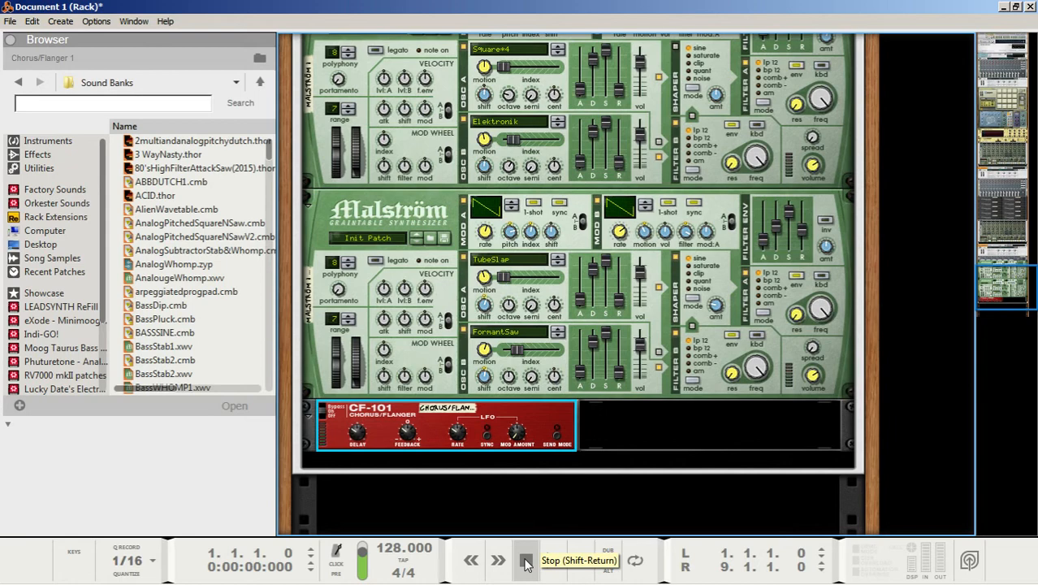
- Save the Combinator patch to the Desktop as "ABB Talking Formant Tutorial"
scroll(543, 505, up, 5)
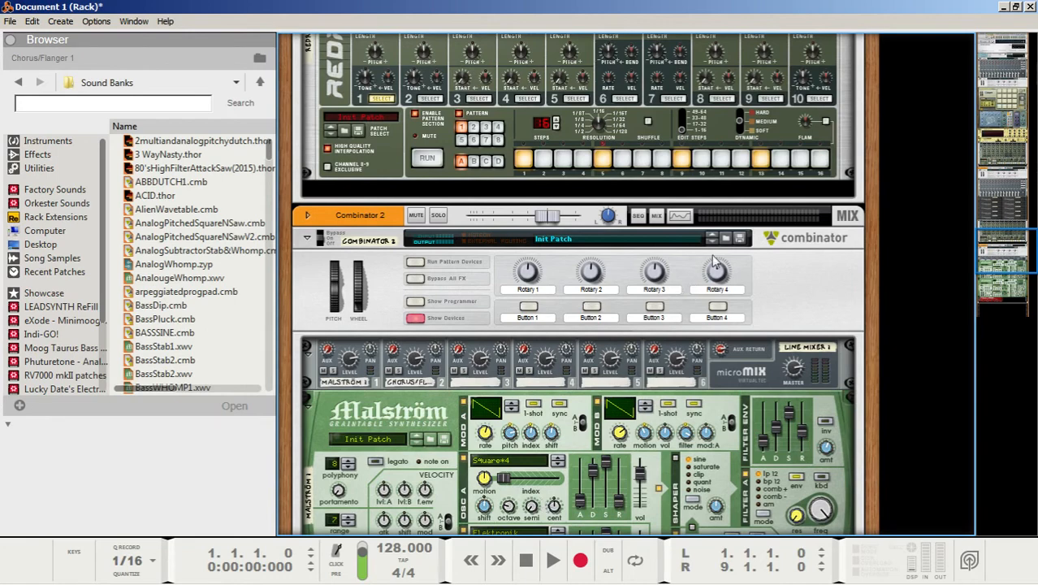
click(740, 239)
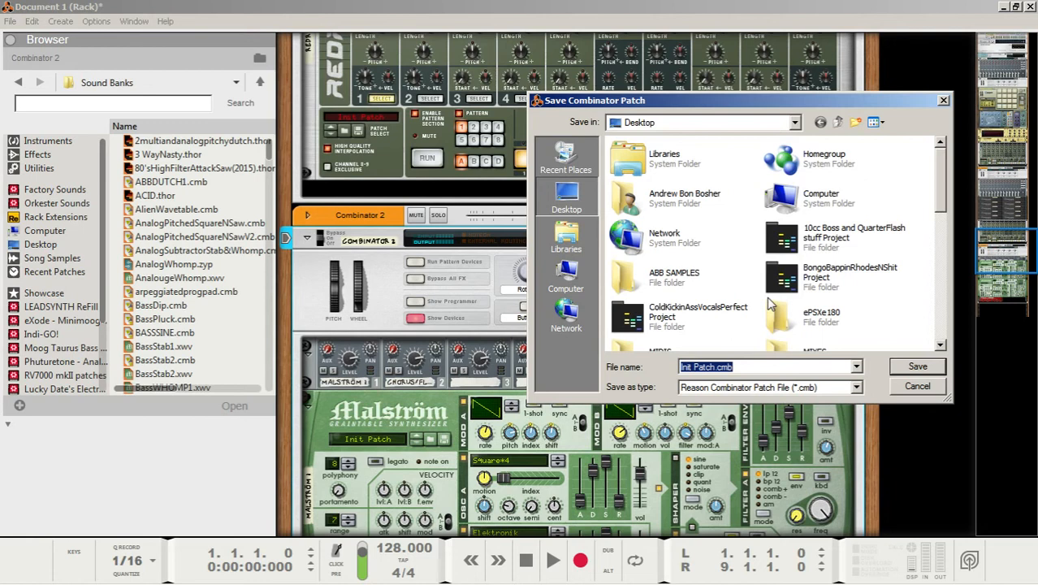
text(ABB Talk)
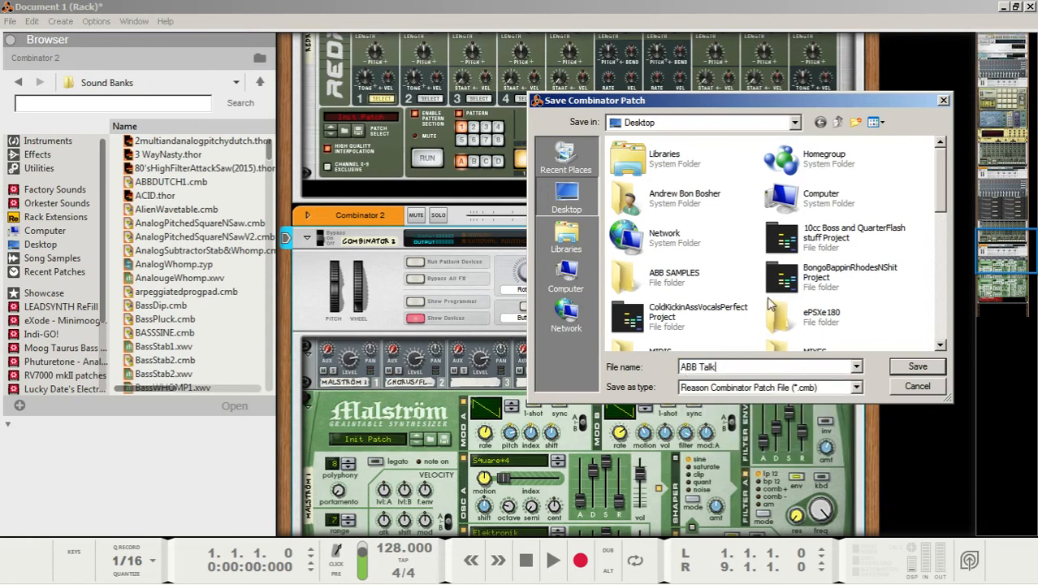
text(ing Formant Tutorial)
key(Return)
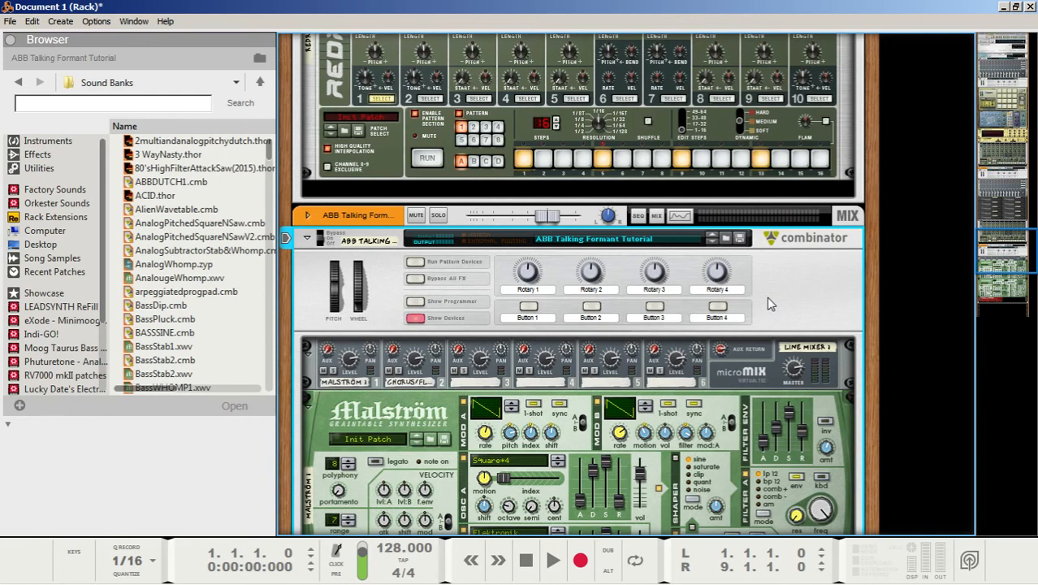
scroll(588, 343, down, 5)
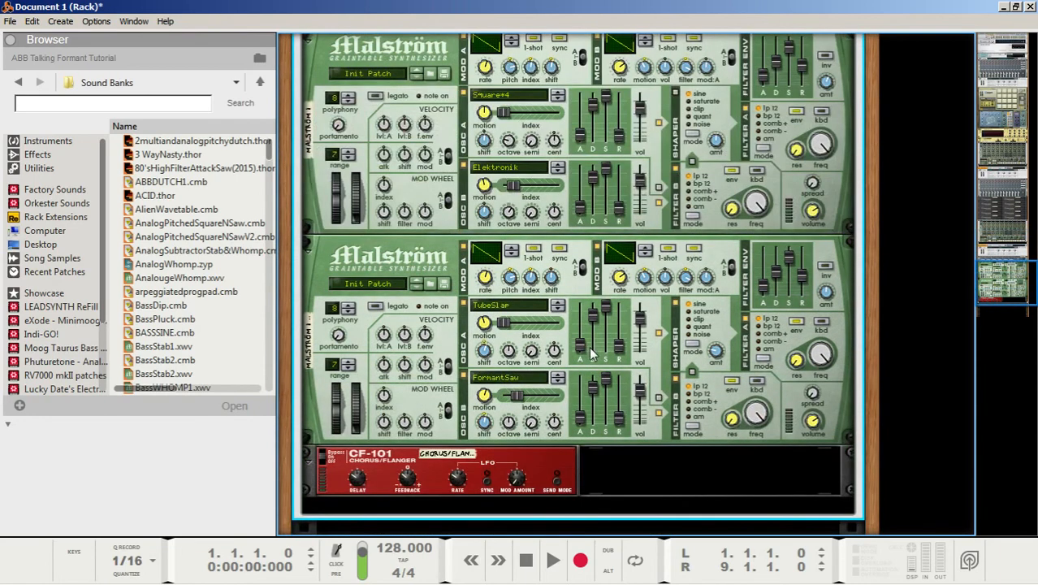